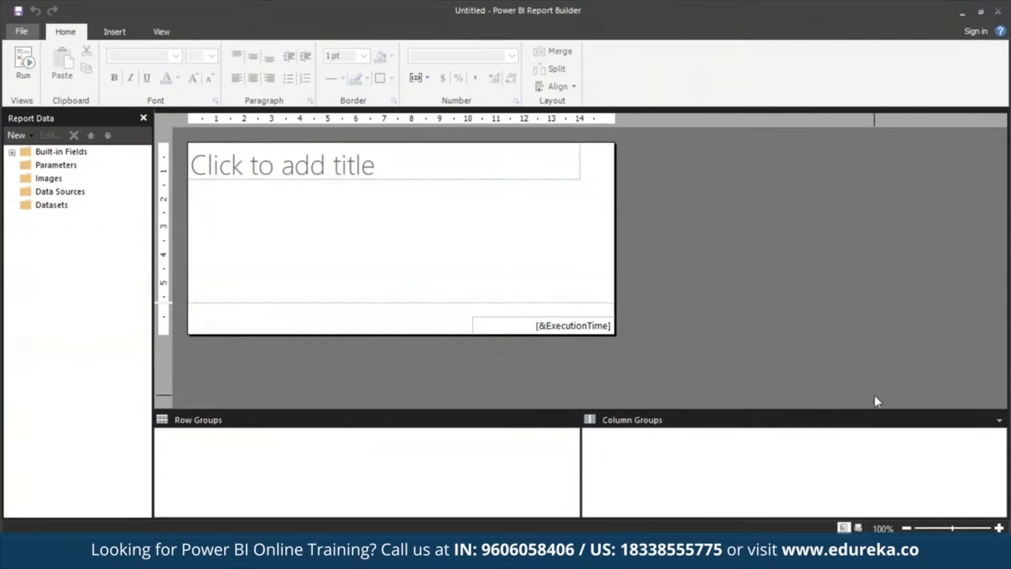
Step: Start a new report with the Table or Matrix Wizard and choose to create a new dataset
left_click(977, 32)
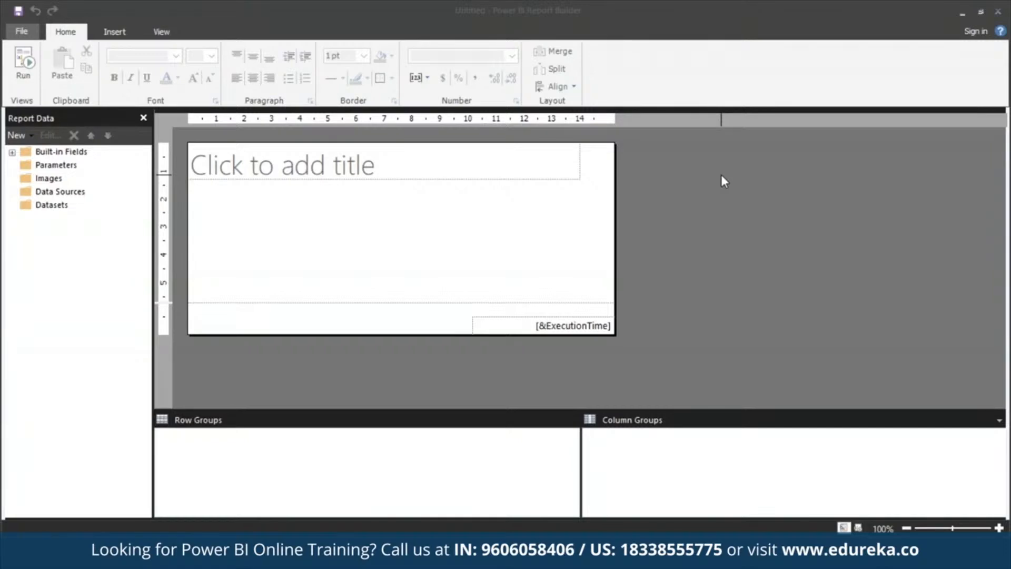
left_click(21, 31)
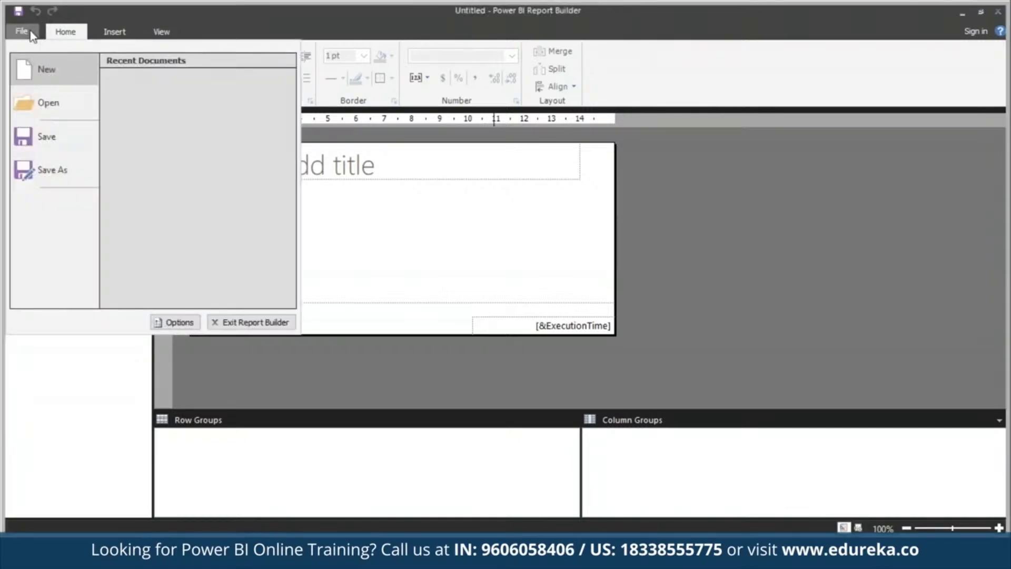
left_click(59, 67)
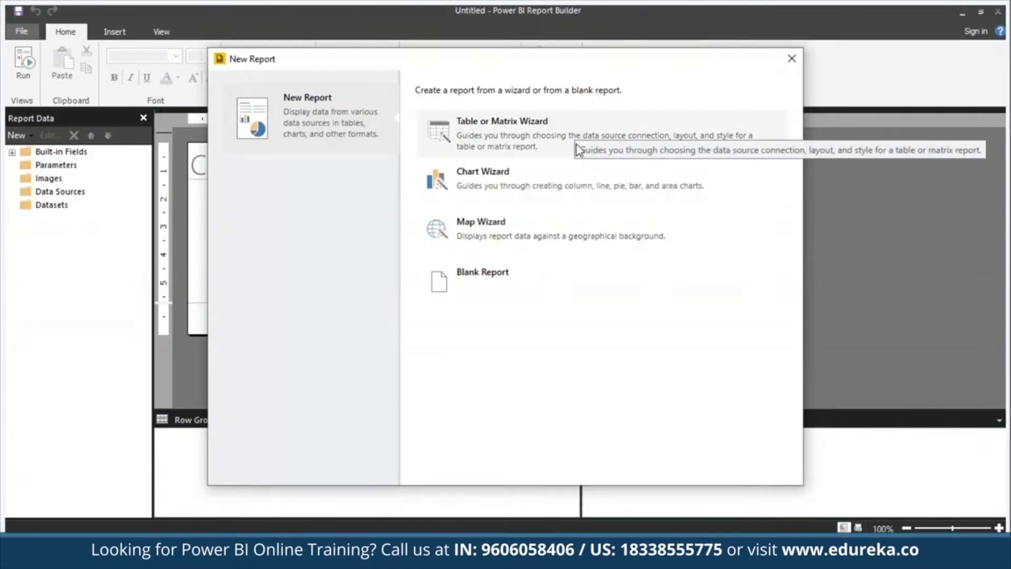
left_click(559, 148)
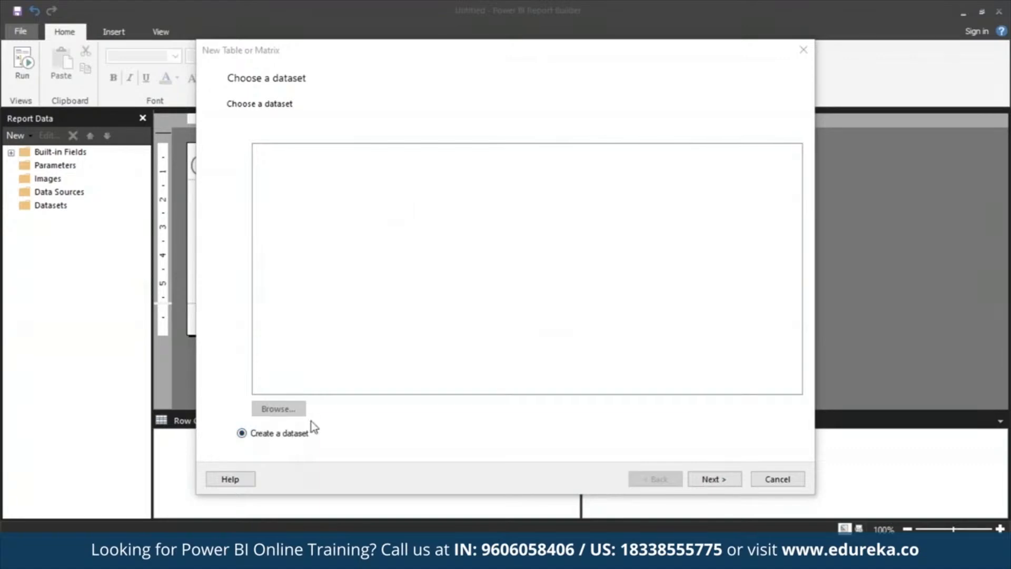
left_click(720, 480)
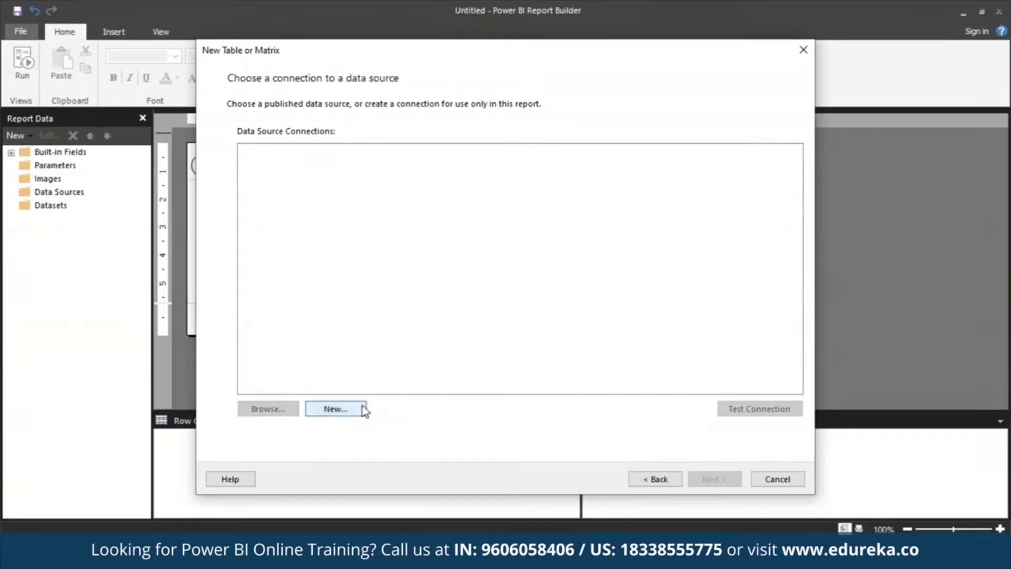
Step: Create a new data source named MyAzureDataSource with connection type Microsoft Azure SQL Database
left_click(337, 409)
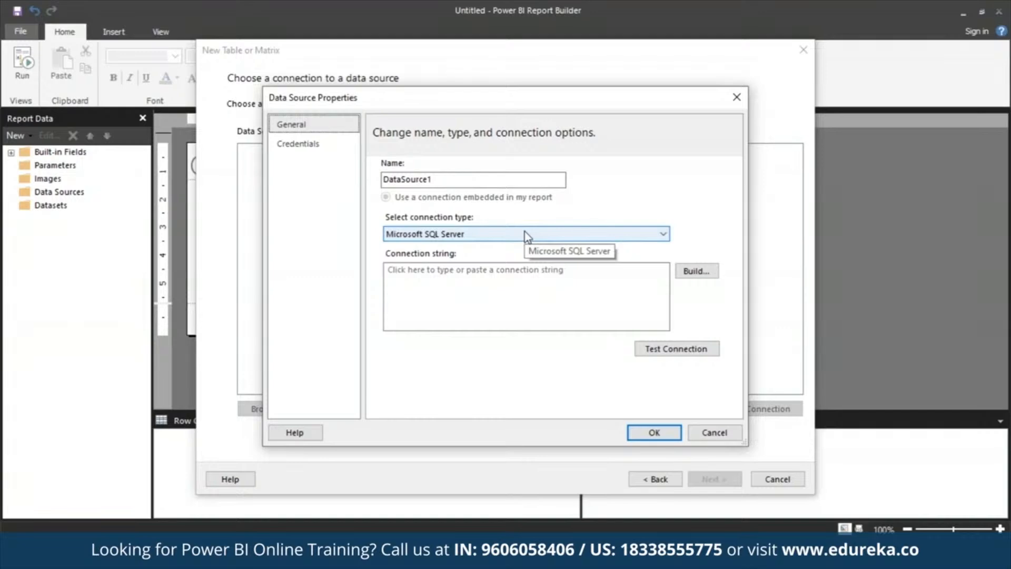
left_click(530, 178)
double_click(531, 179)
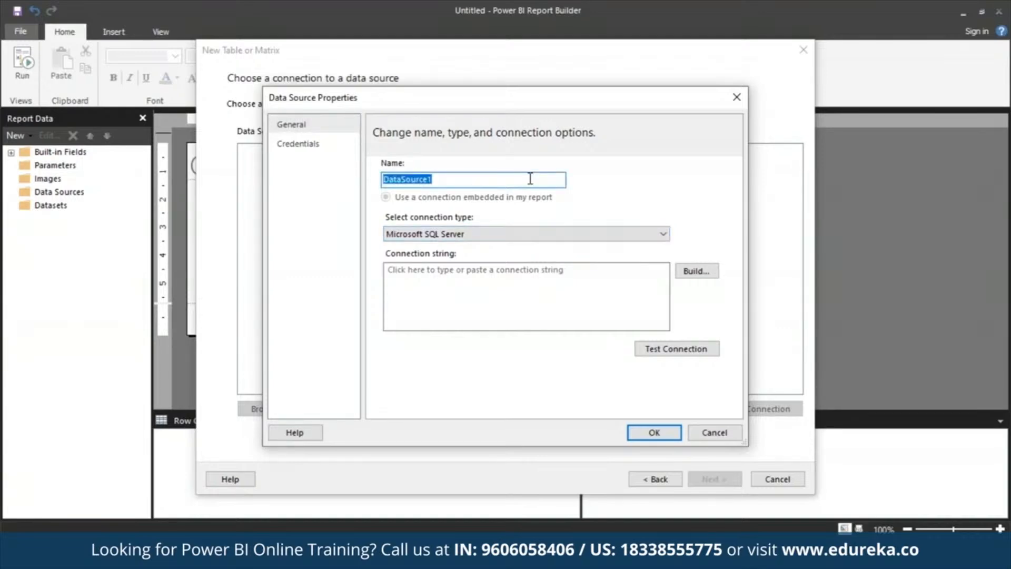
type("MyAzureDataSo")
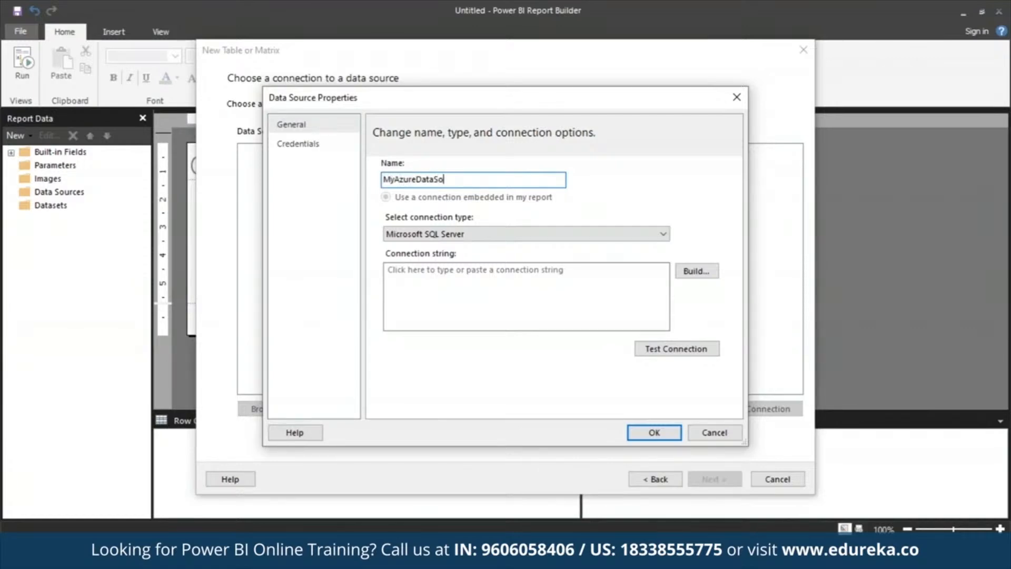
type("urce")
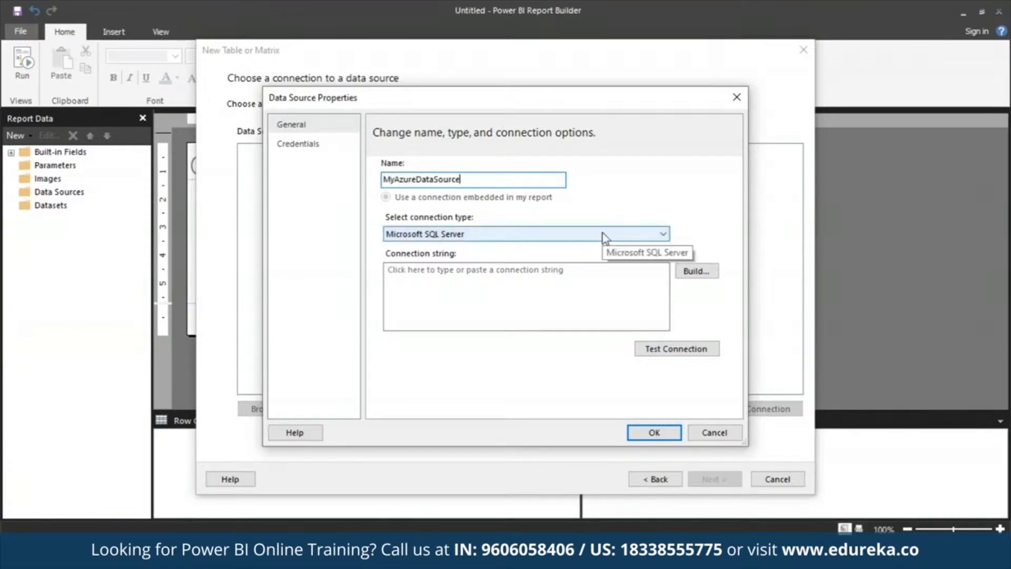
left_click(664, 236)
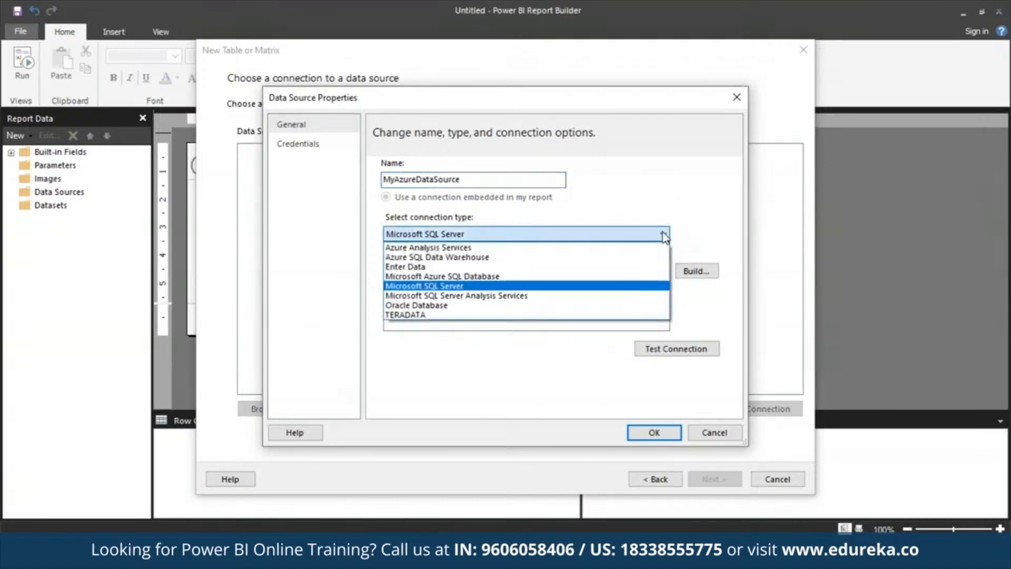
left_click(603, 279)
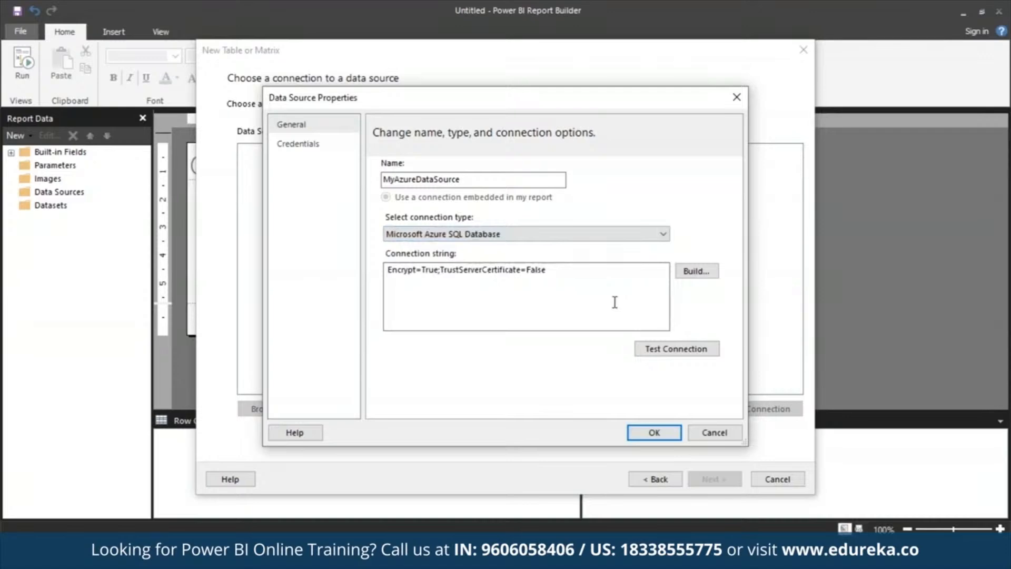
Step: Open the connection builder and switch to SQL Server Authentication
left_click(697, 271)
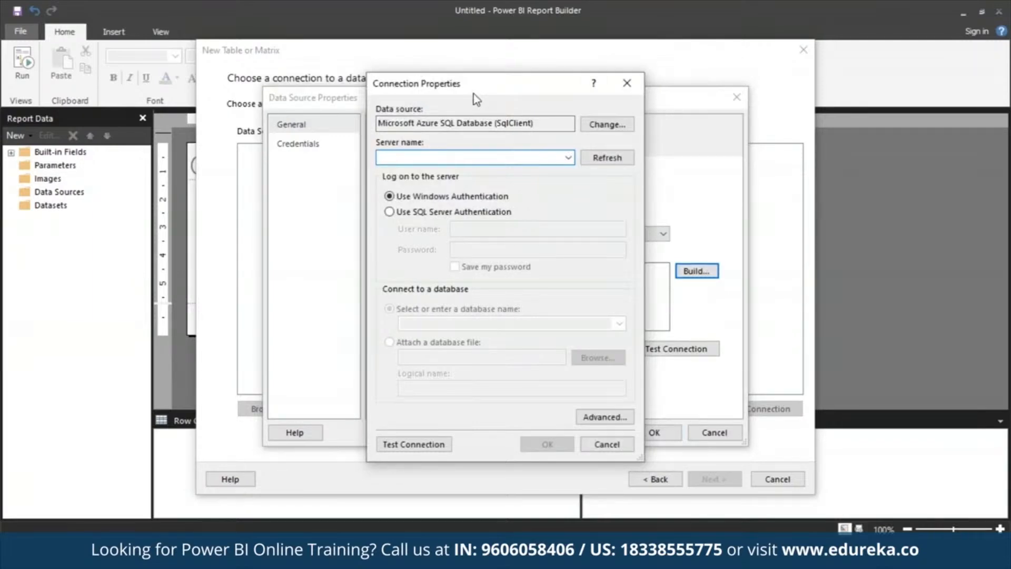
left_click(453, 211)
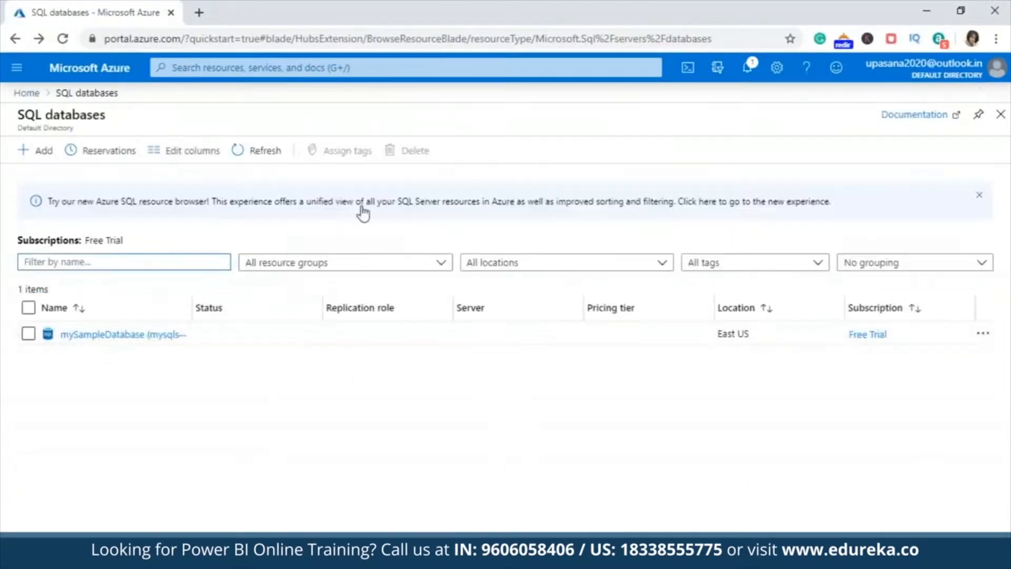
Step: Copy the server name of mySampleDatabase from the Azure portal and paste it as the connection's server name
left_click(100, 335)
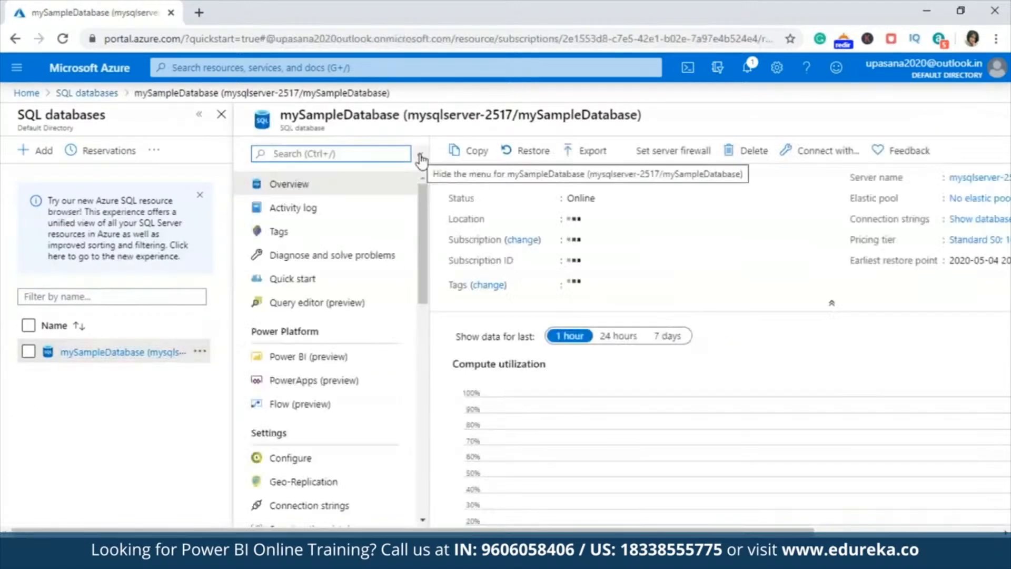
left_click(421, 157)
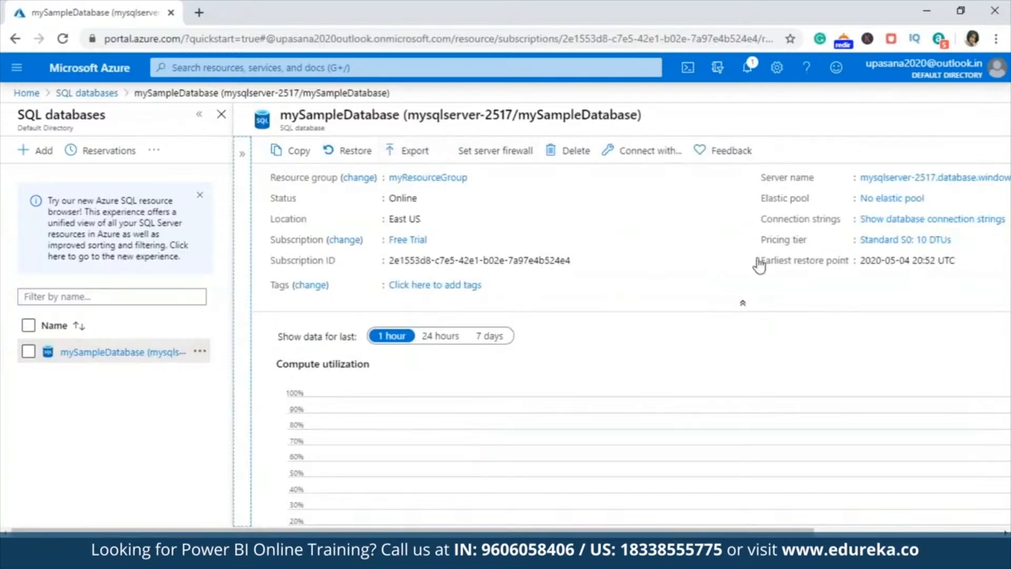
left_click_drag(620, 532, 844, 531)
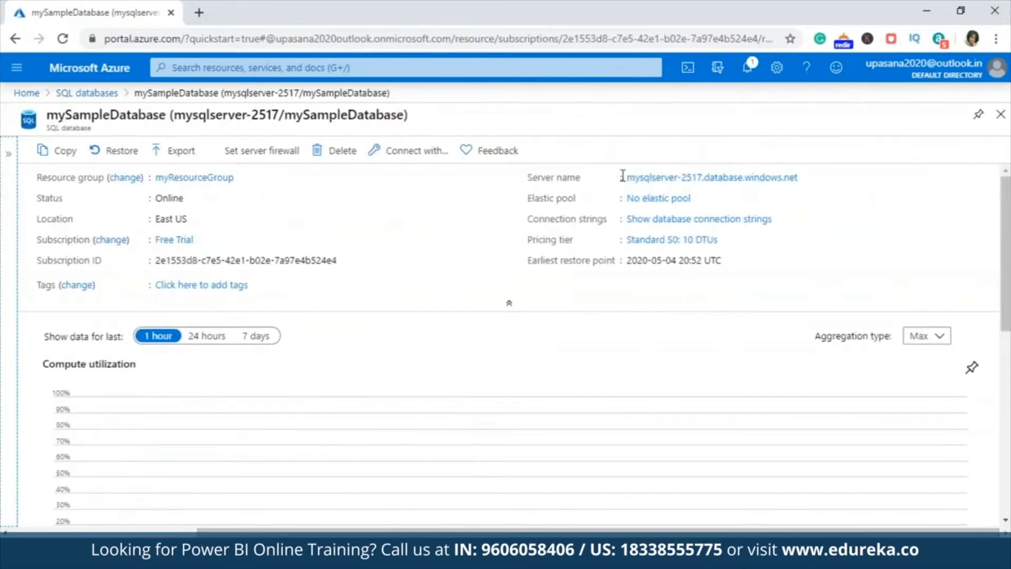
left_click_drag(626, 179, 828, 180)
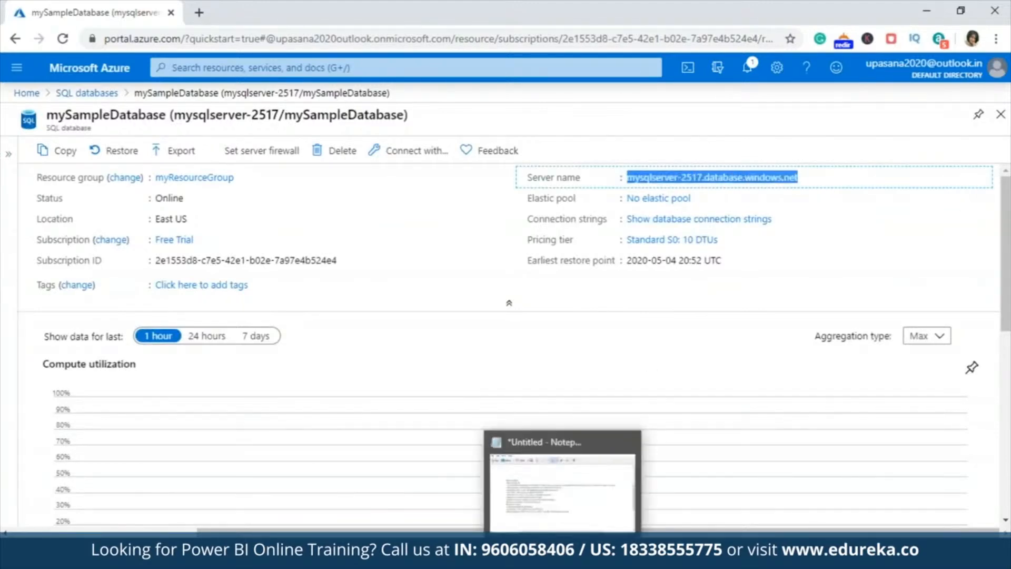
mouse_move(639, 558)
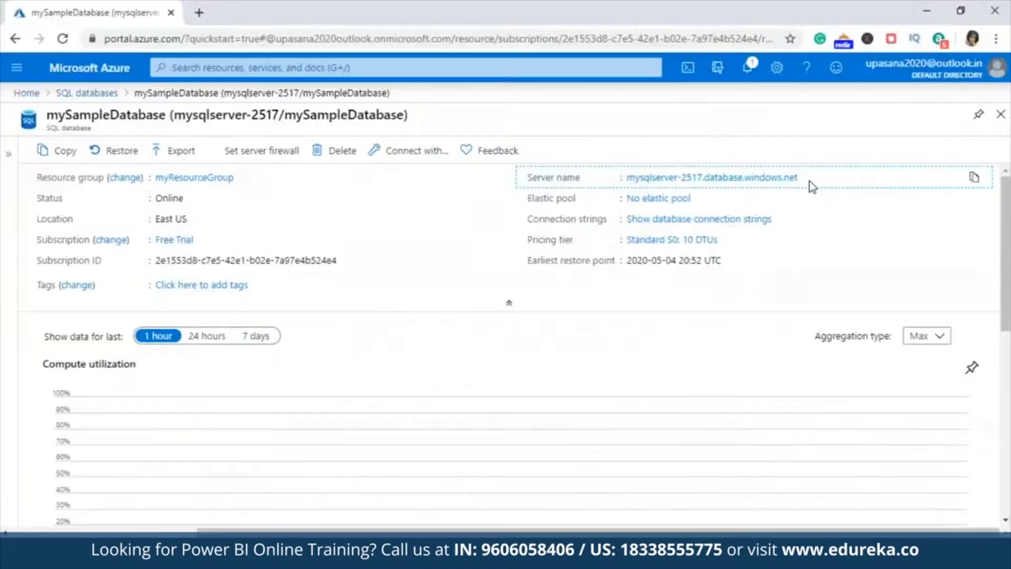
left_click(974, 180)
left_click(639, 558)
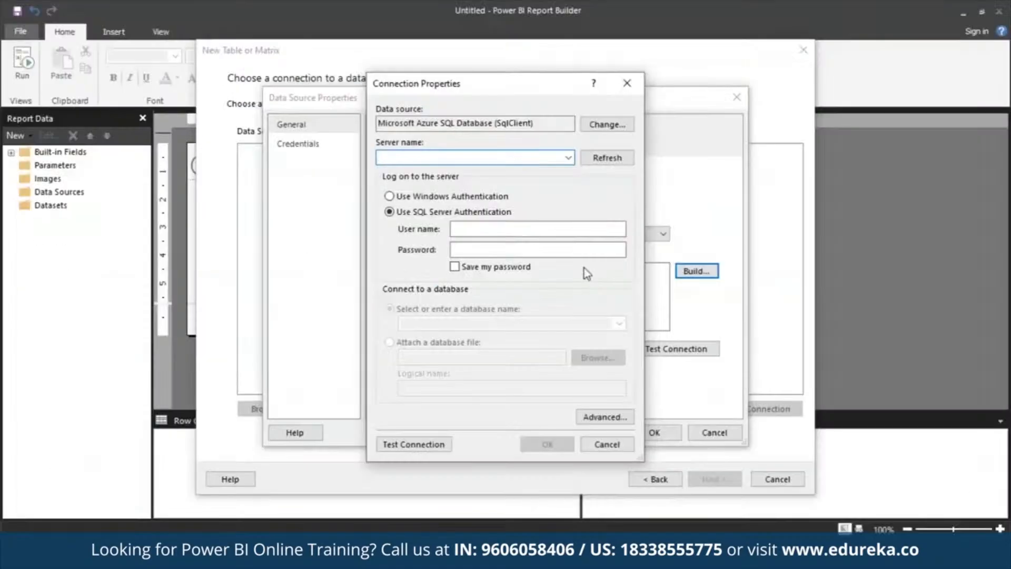
key("ctrl+v")
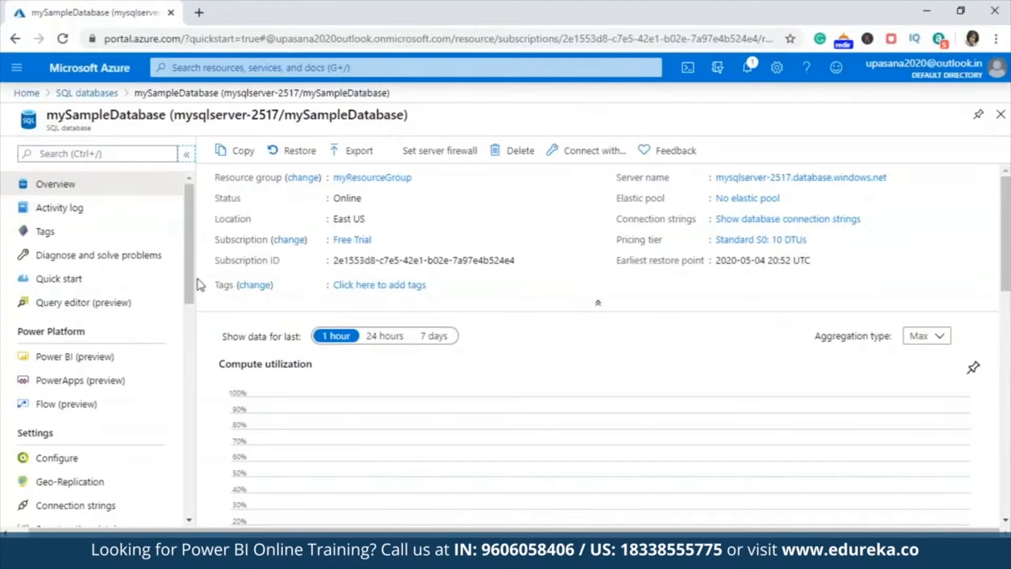
Step: Copy the SQL login from the database's Query editor and use it as the connection's user name
left_click(83, 302)
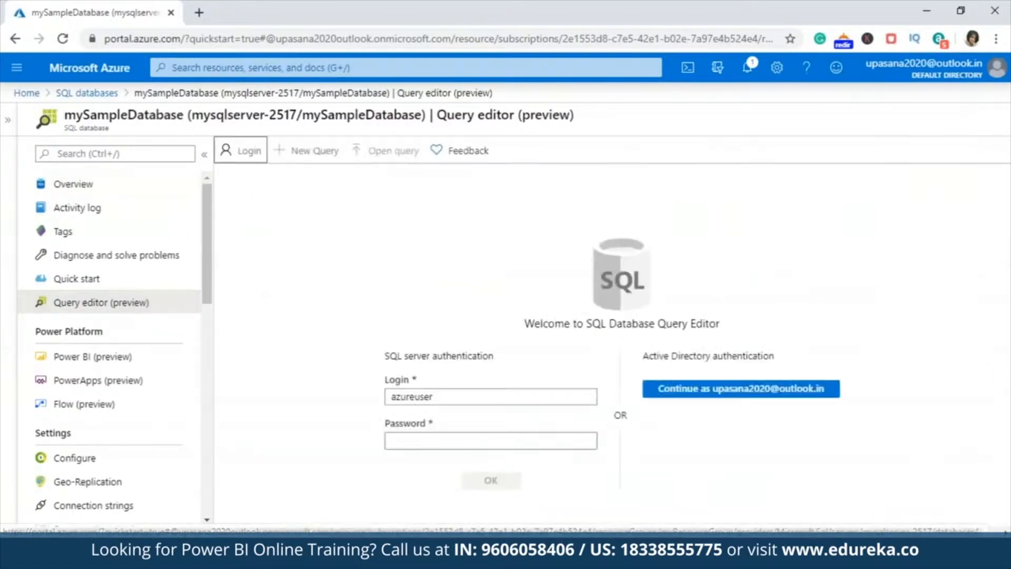
double_click(429, 396)
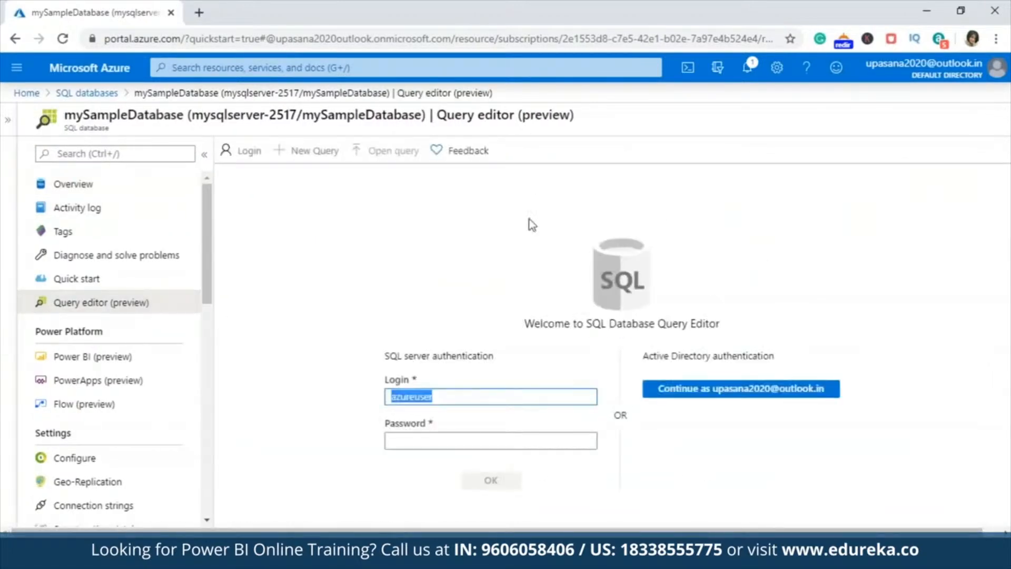
left_click(936, 9)
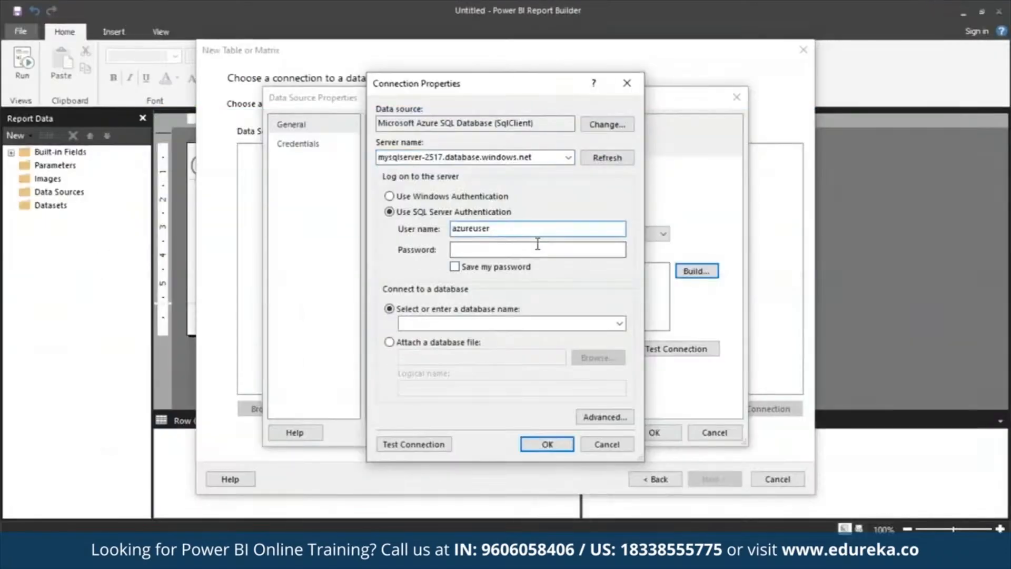
Step: Enter the account password and enable saving the password
left_click(535, 250)
type("************")
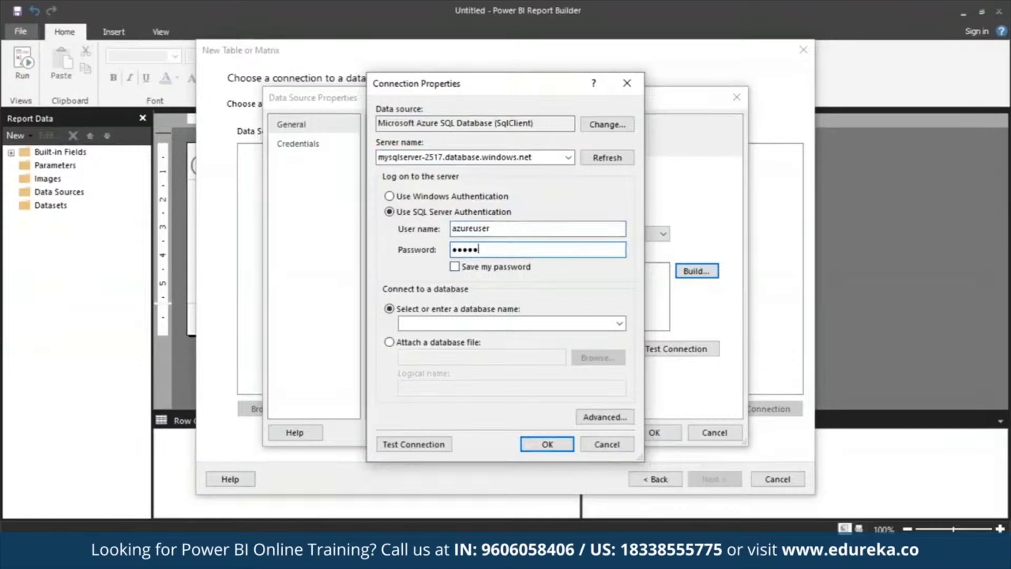
left_click(454, 267)
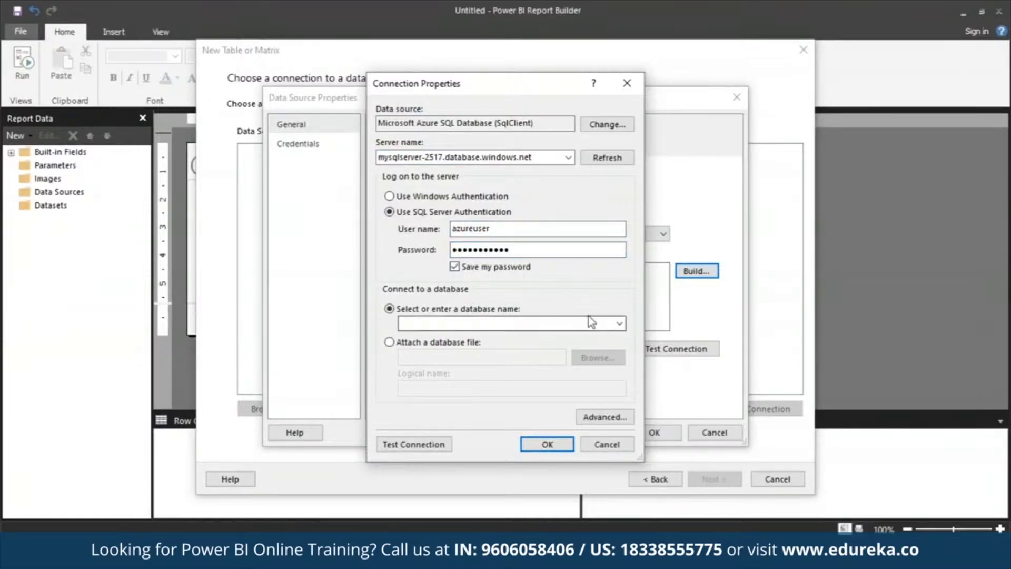
Step: Select mySampleDatabase as the database to connect to
left_click(620, 324)
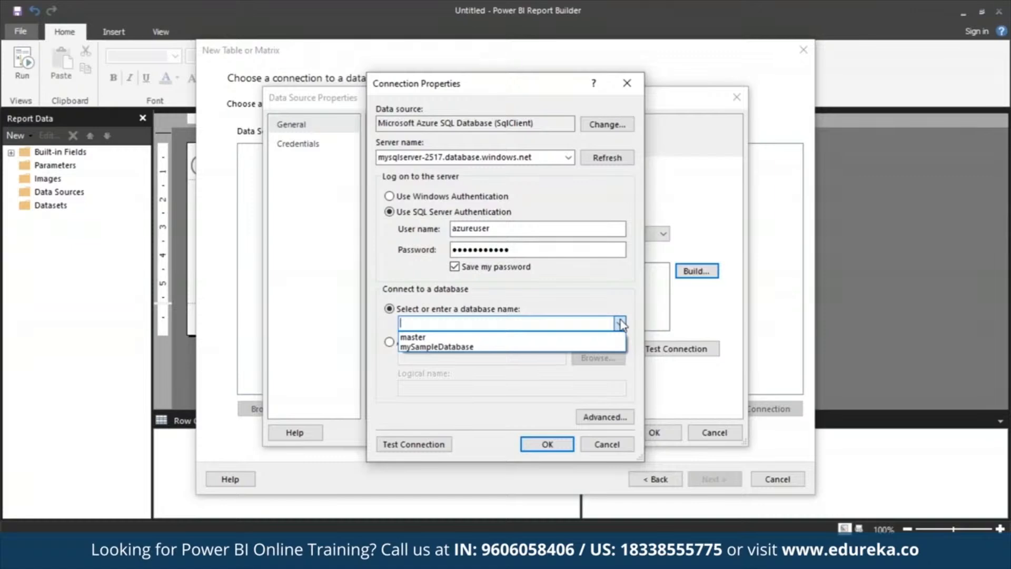
left_click(583, 345)
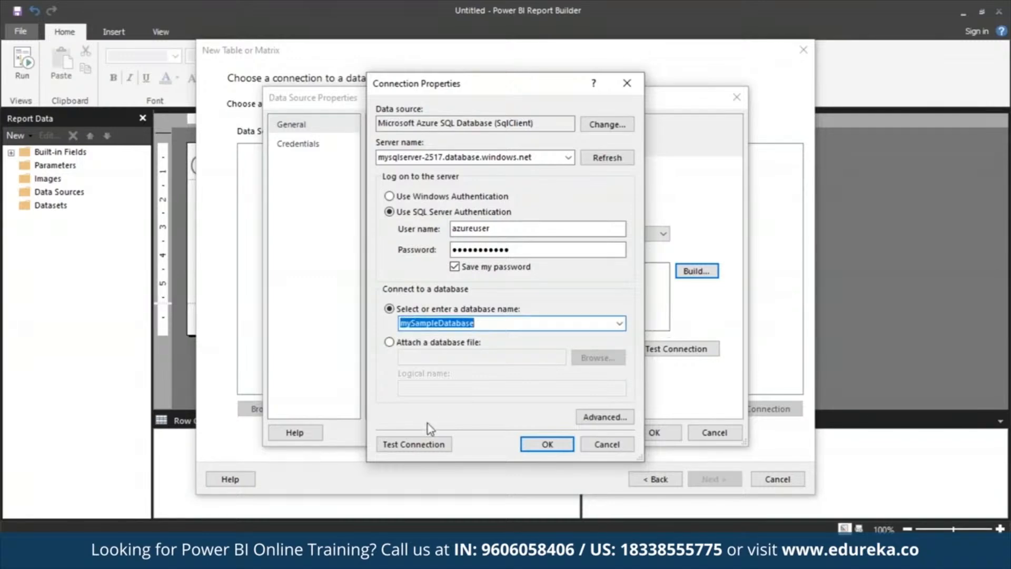
Step: Test the connection and confirm the connection properties
left_click(416, 444)
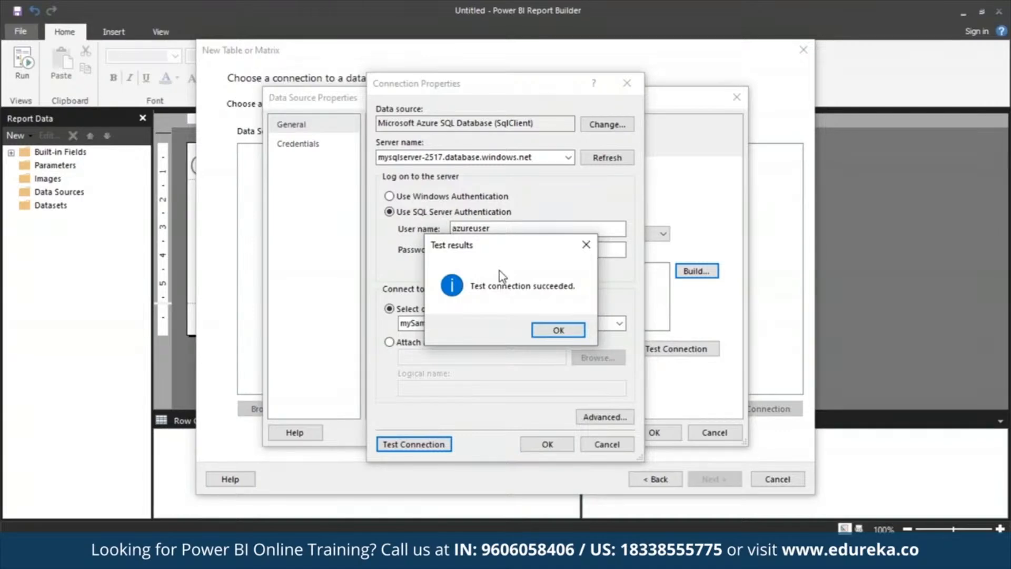
left_click(554, 331)
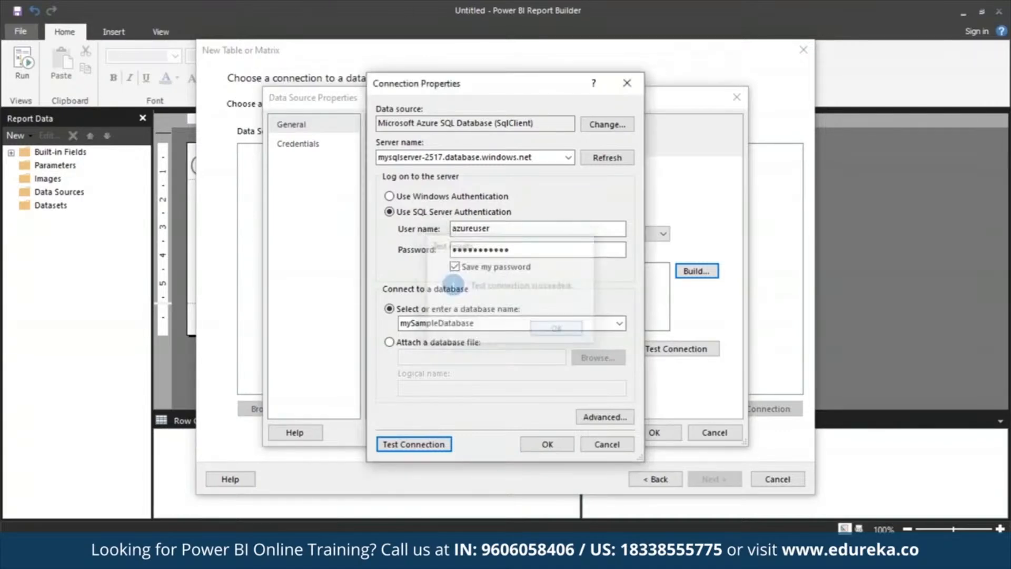
left_click(547, 444)
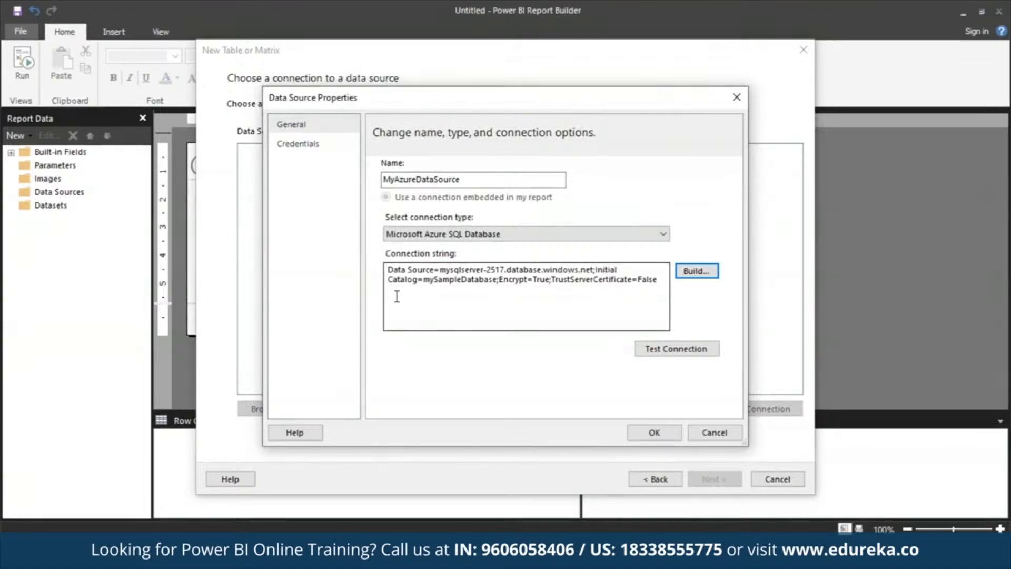
Step: Confirm the data source properties and continue the wizard with MyAzureDataSource selected
left_click(389, 280)
left_click_drag(390, 280, 671, 309)
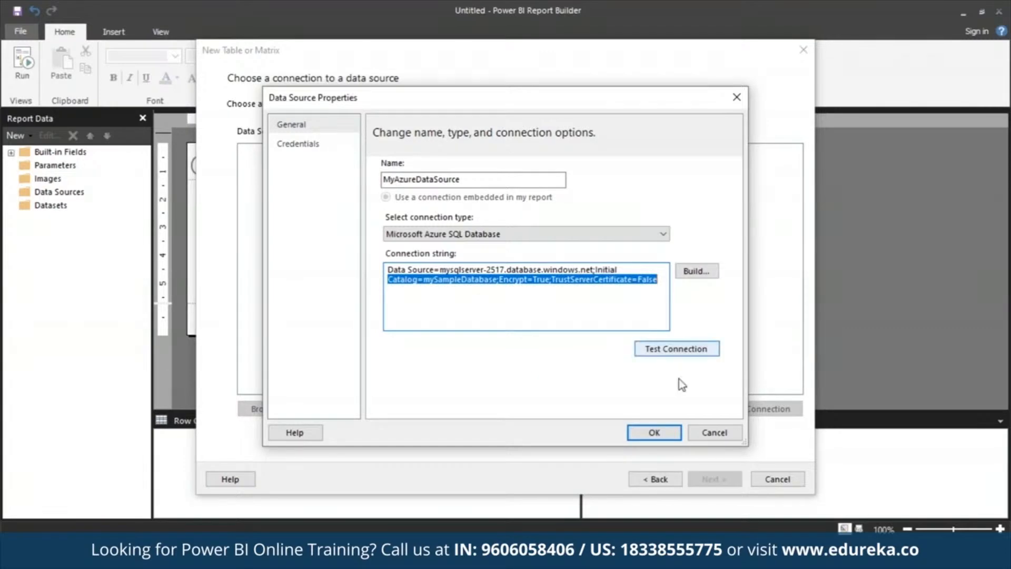
left_click(662, 434)
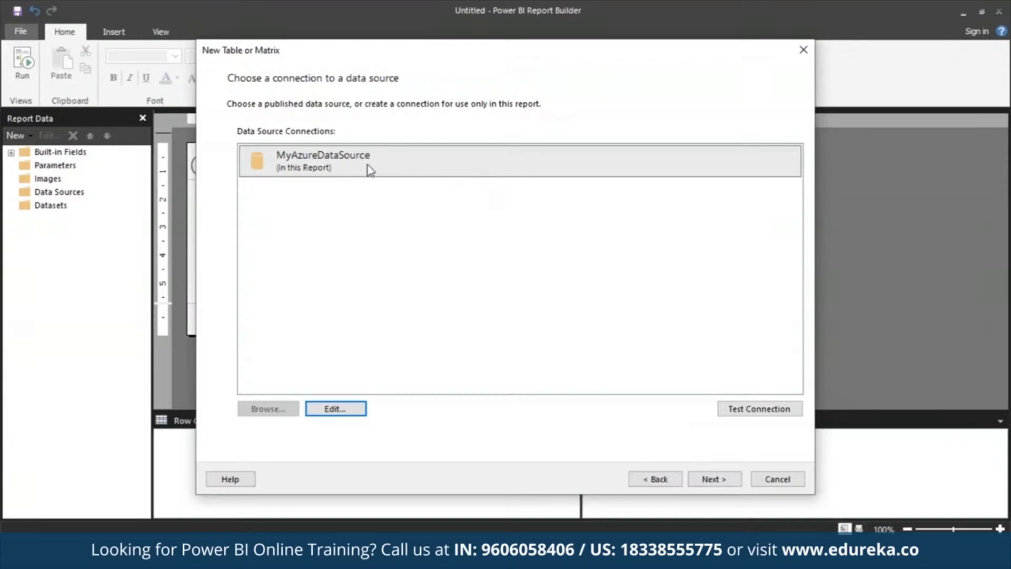
left_click(324, 167)
left_click(714, 479)
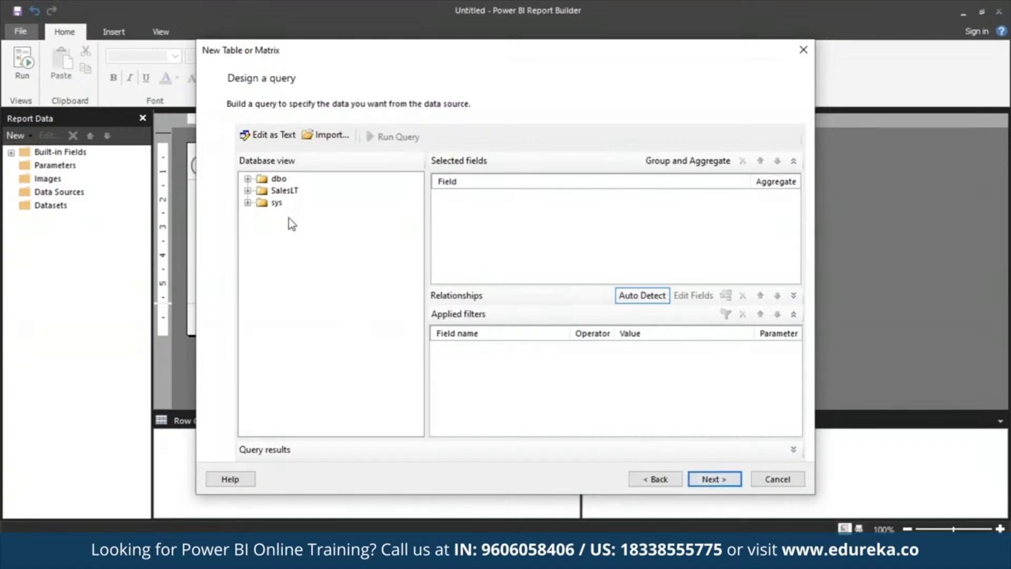
Step: Expand the SalesLT schema in the query designer's database view
left_click(287, 192)
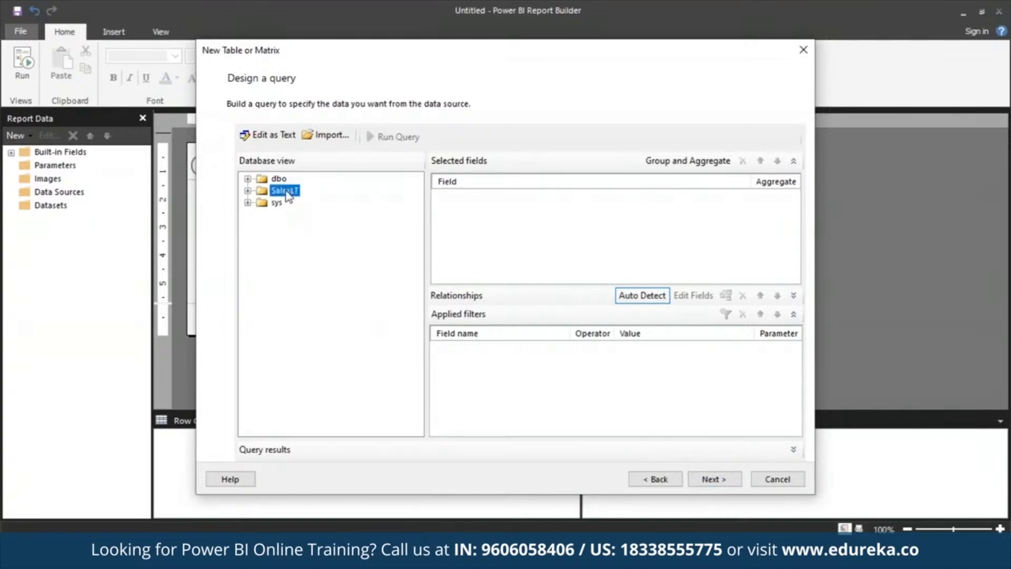
left_click(248, 191)
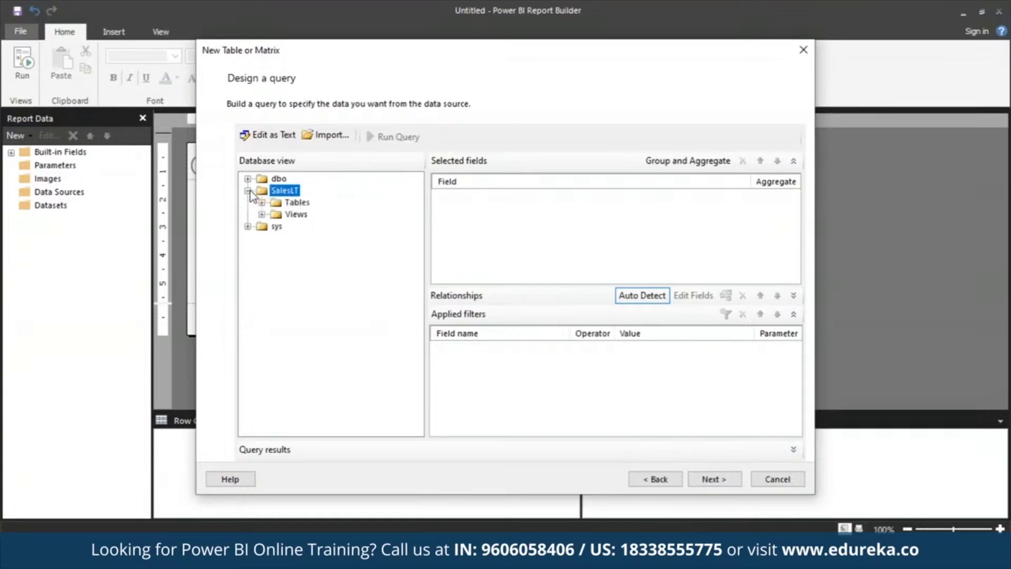
Step: Select the Address, Customer, Product, ProductCategory, SalesOrderDetail and SalesOrderHeader tables from SalesLT for the query
left_click(261, 202)
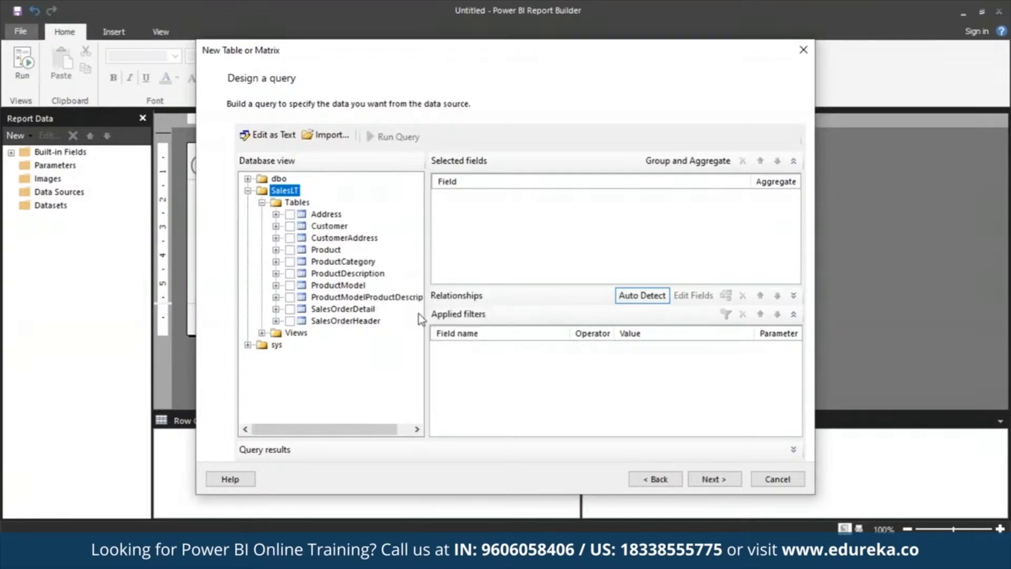
left_click(289, 214)
left_click(289, 226)
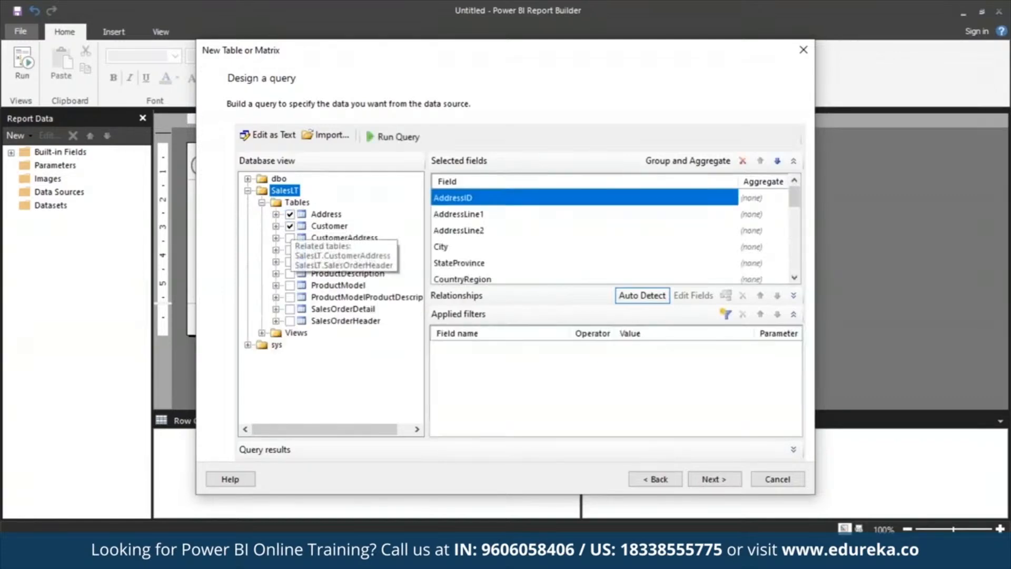
left_click(290, 249)
left_click(290, 261)
left_click(290, 309)
left_click(290, 320)
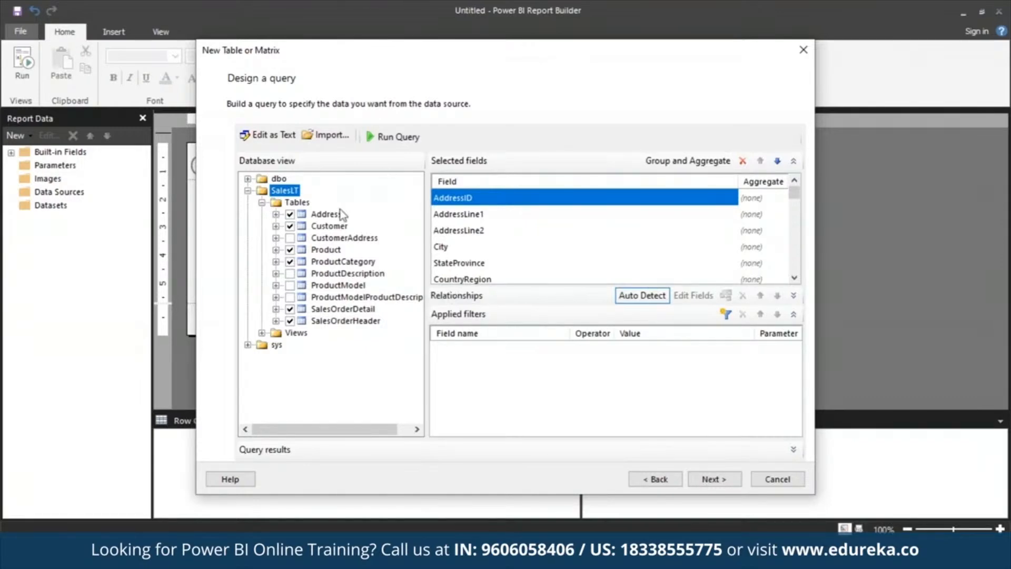
Step: Run the query, browse its results, and continue to arranging fields
left_click(392, 137)
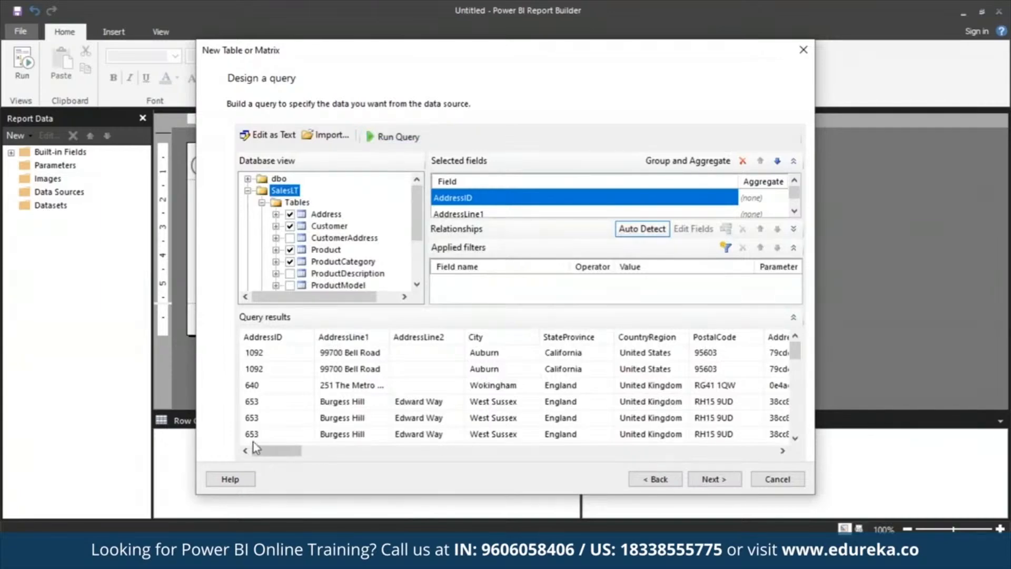
mouse_move(261, 451)
left_mouse_down()
mouse_move(704, 505)
mouse_move(274, 452)
left_mouse_up()
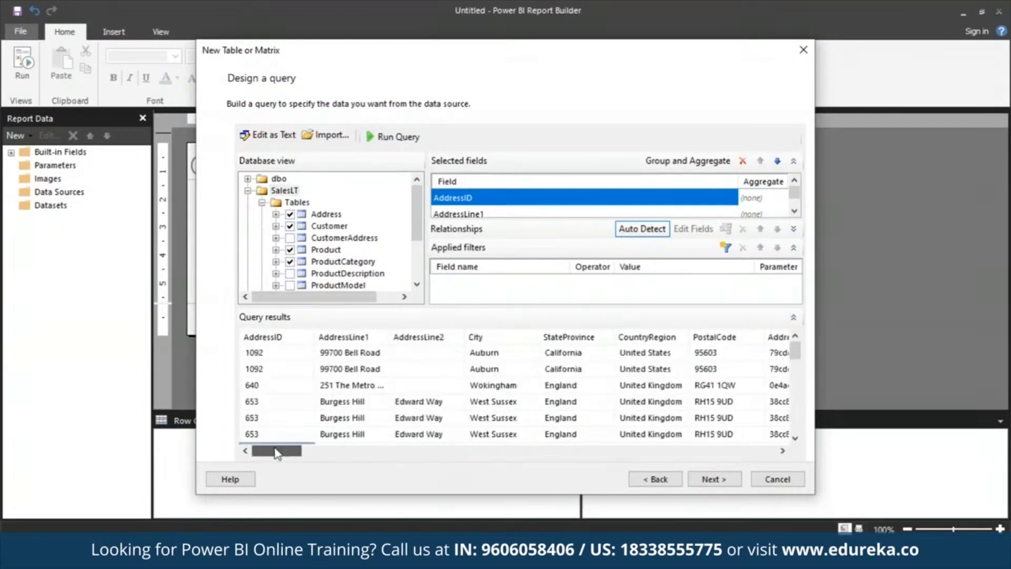
left_click_drag(796, 352, 801, 330)
left_click(714, 479)
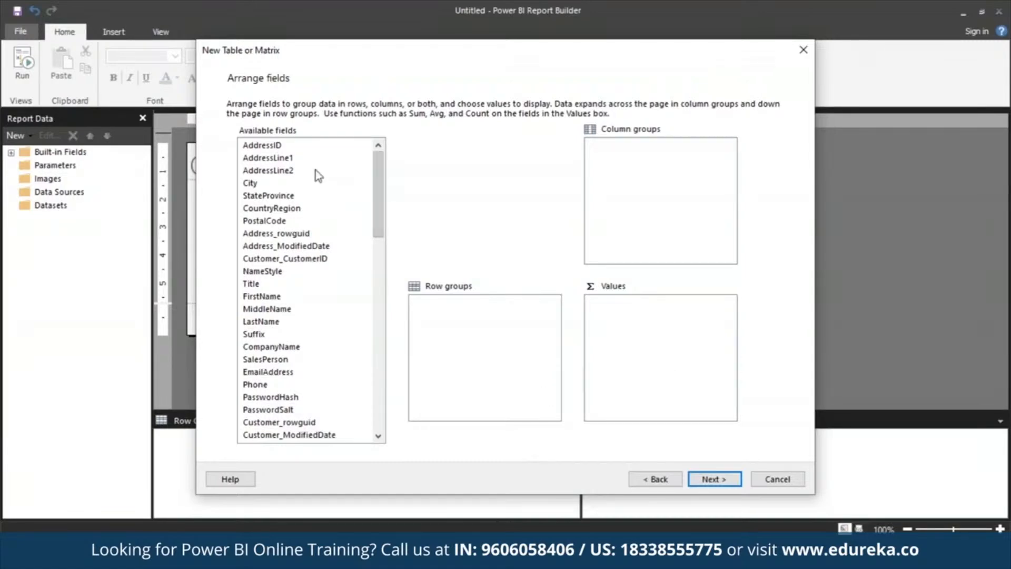
Step: Add CompanyName, SalesOrderNumber and Product_Name as row groups
left_click_drag(378, 231, 379, 272)
left_click(295, 194)
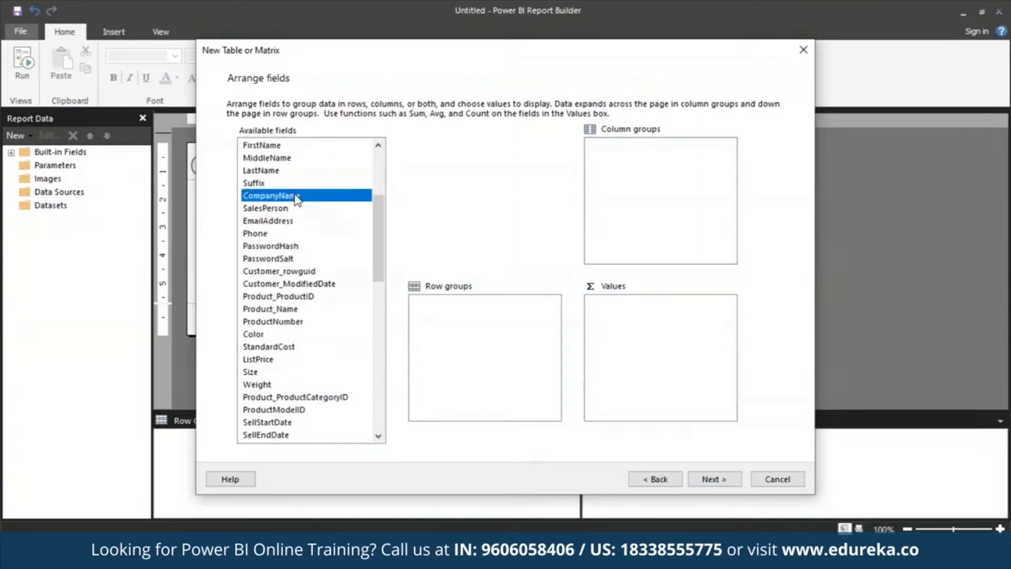
left_click_drag(295, 199, 521, 332)
left_click_drag(379, 285, 386, 385)
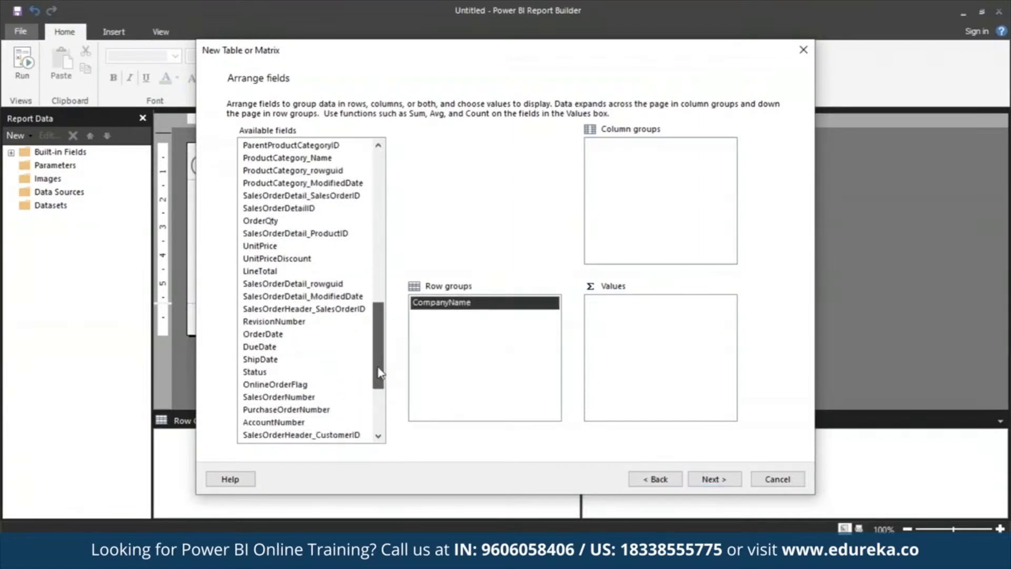
left_click(314, 398)
left_click_drag(315, 404, 479, 366)
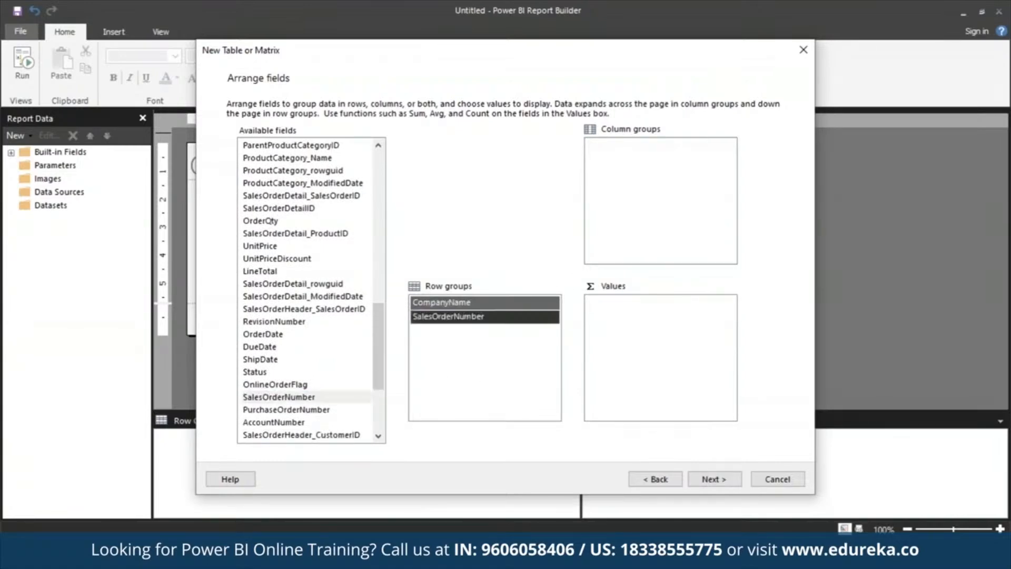
left_click_drag(383, 350, 383, 322)
scroll(376, 273, "up", 4)
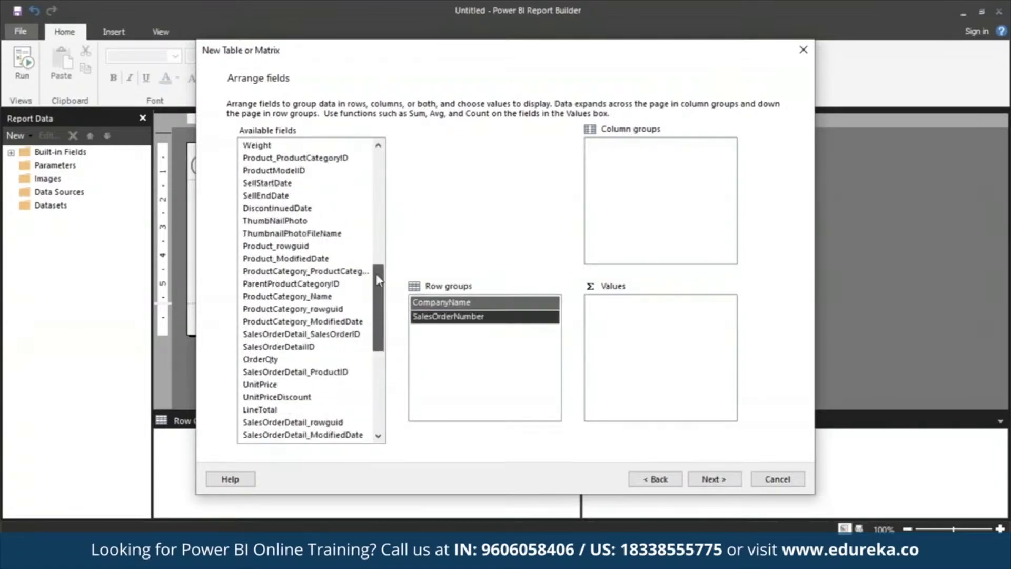
left_click(319, 185)
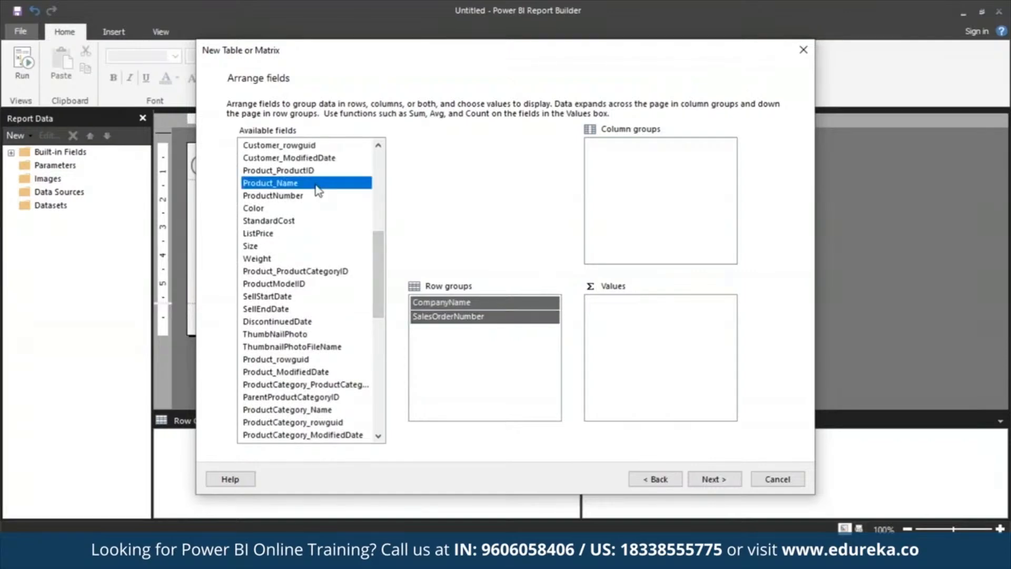
left_click_drag(318, 189, 452, 330)
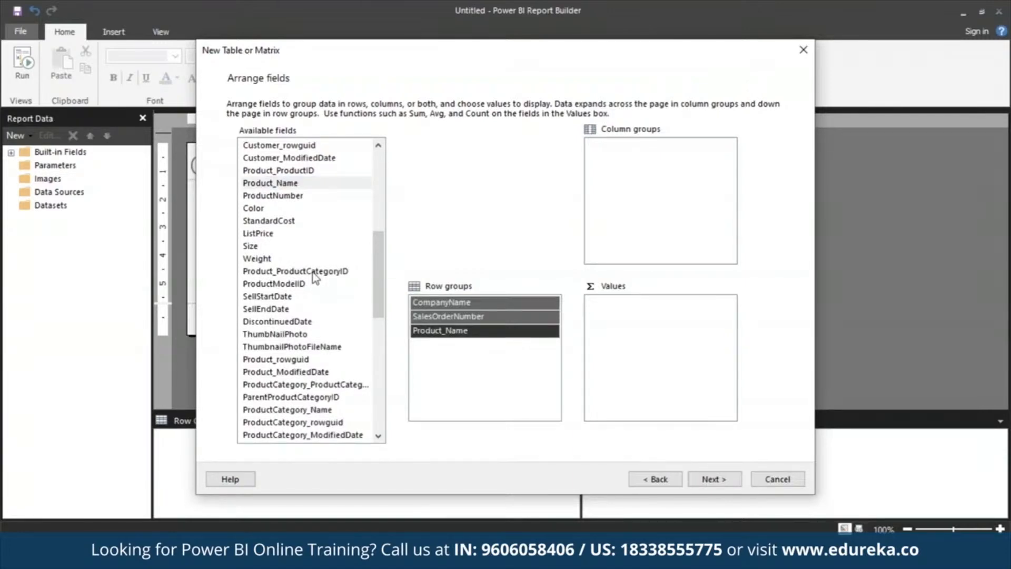
Step: Add OrderQty, UnitPrice and LineTotal as summed values
scroll(314, 278, "up", 6)
scroll(264, 362, "down", 9)
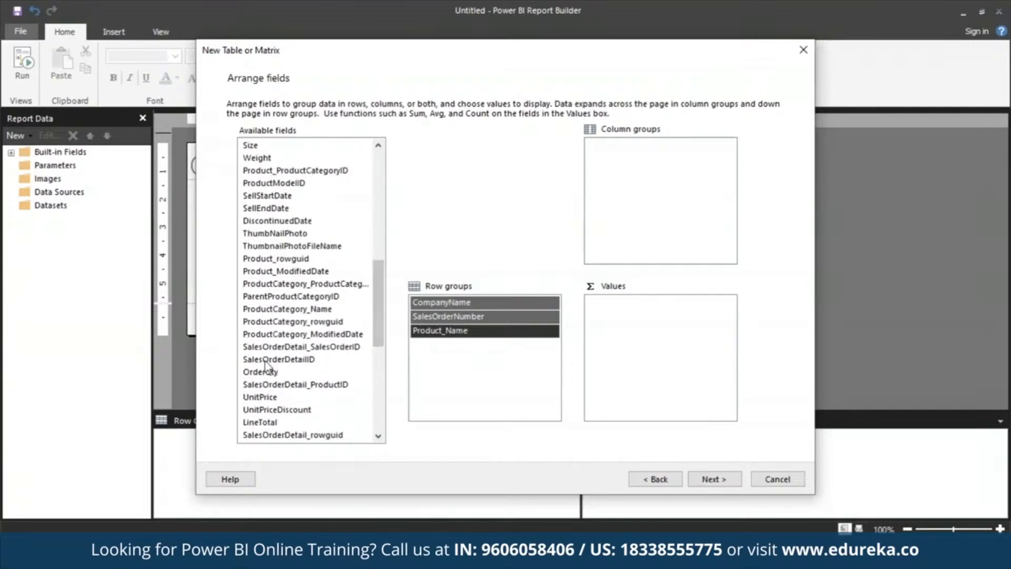
left_click_drag(266, 370, 686, 321)
scroll(391, 327, "down", 1)
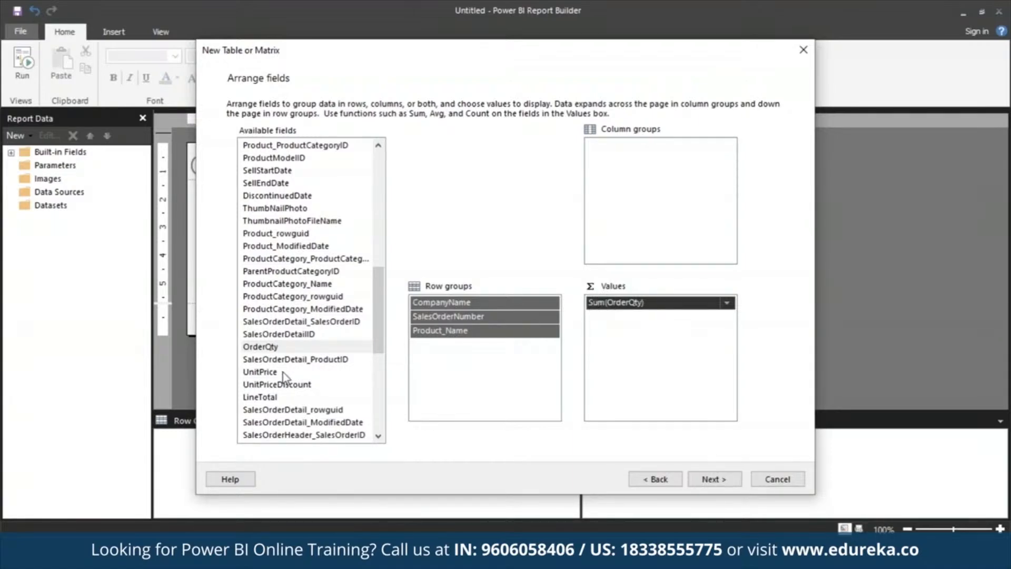
left_click_drag(284, 372, 658, 378)
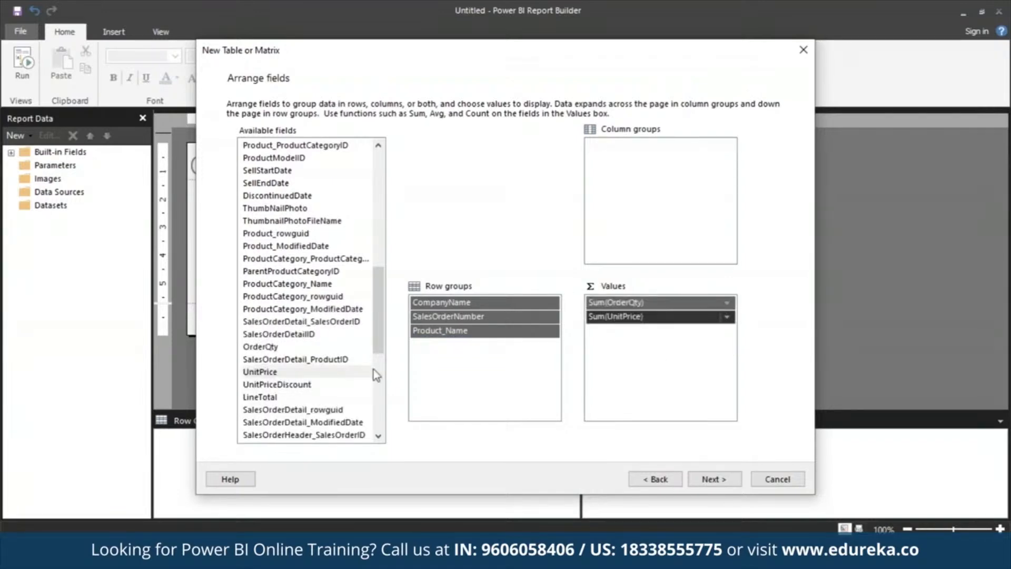
left_click_drag(302, 398, 671, 379)
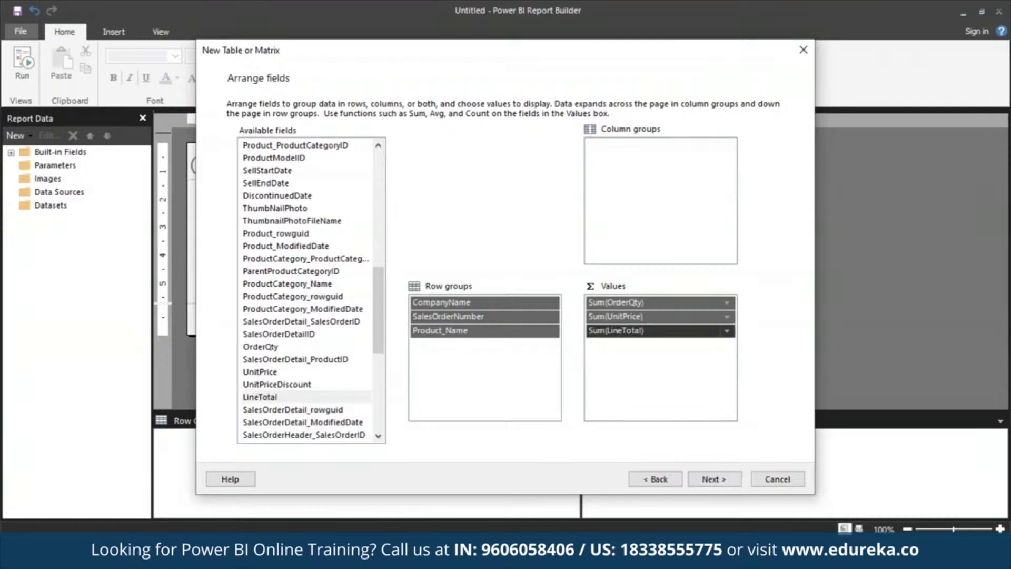
Step: Turn off expand/collapse groups in the layout options and finish the wizard
left_click(725, 482)
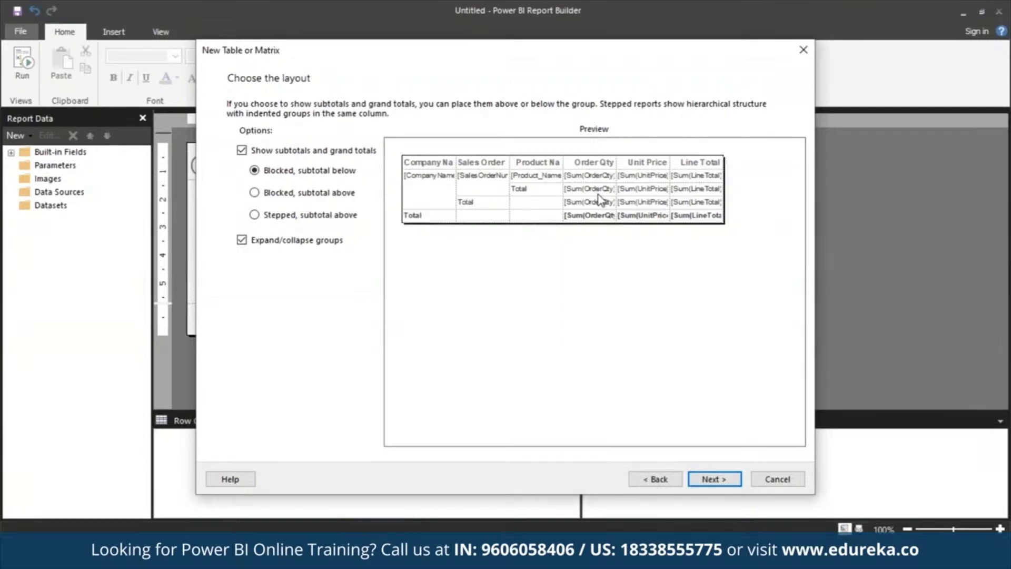
left_click(242, 240)
left_click(707, 485)
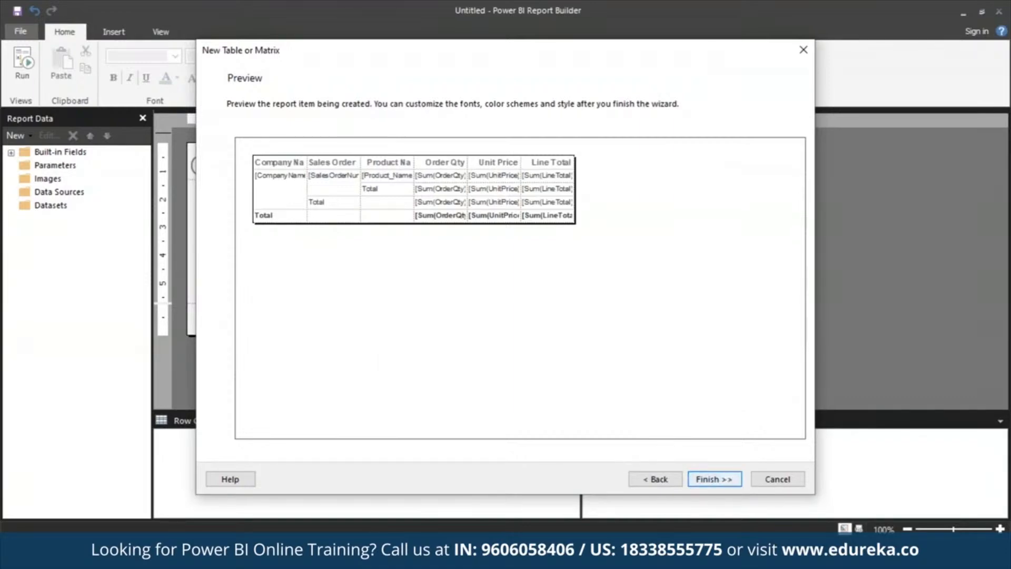
left_click(729, 480)
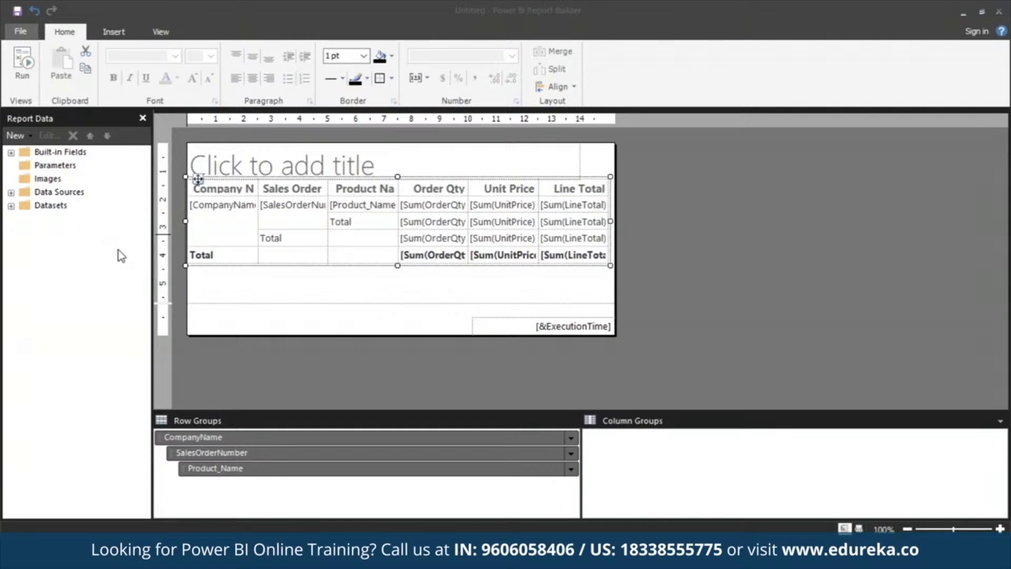
Step: Expand the report's datasets and show the Properties pane
left_click(11, 205)
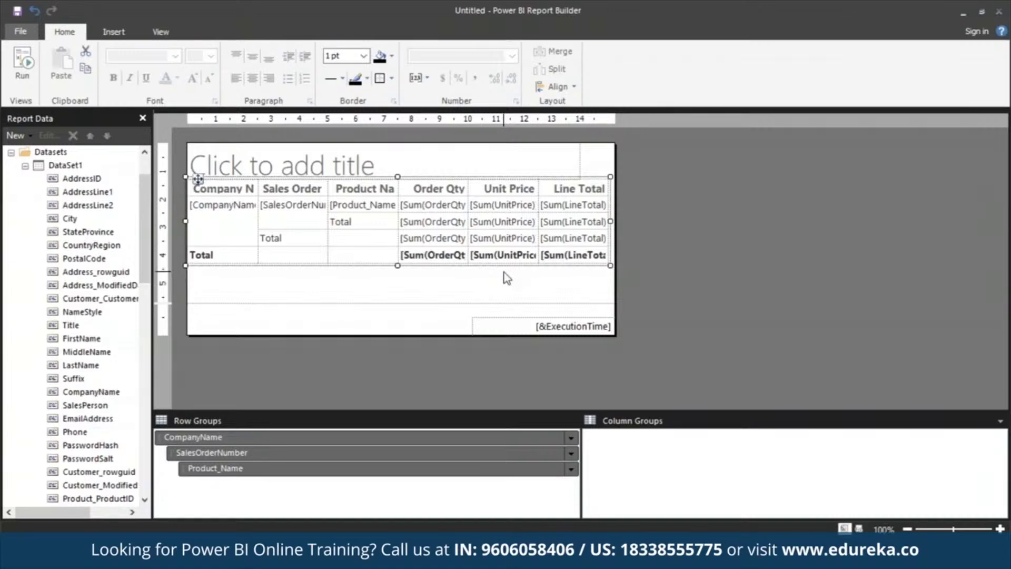
left_click(161, 33)
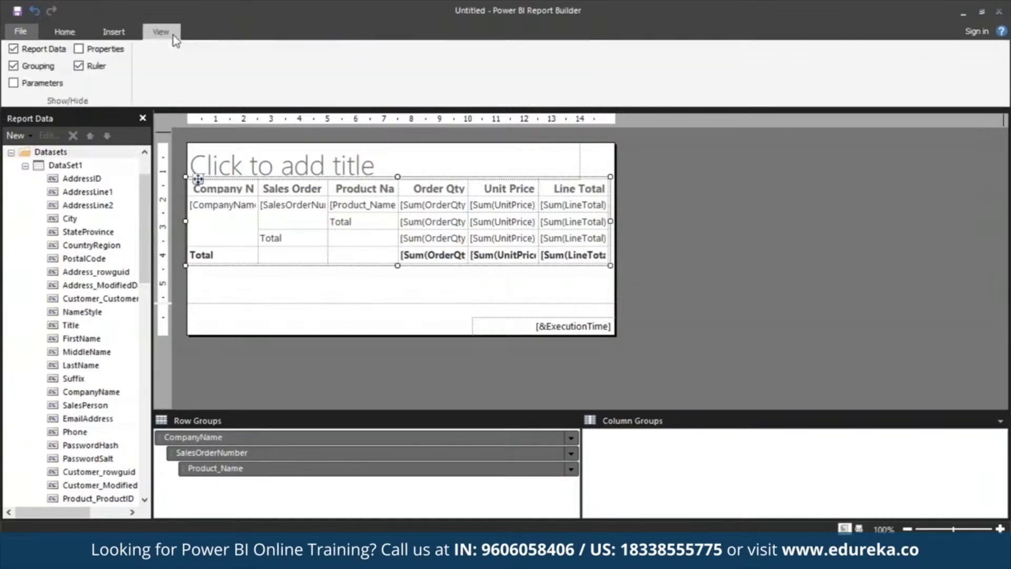
left_click(78, 48)
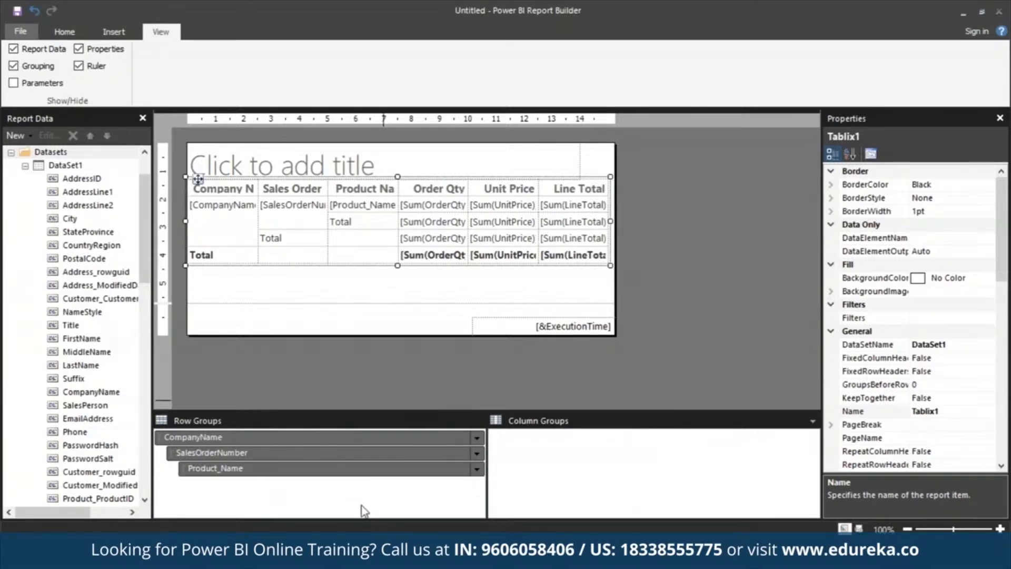
Step: Run the report, view it in print layout, and return to design view
left_click(368, 452)
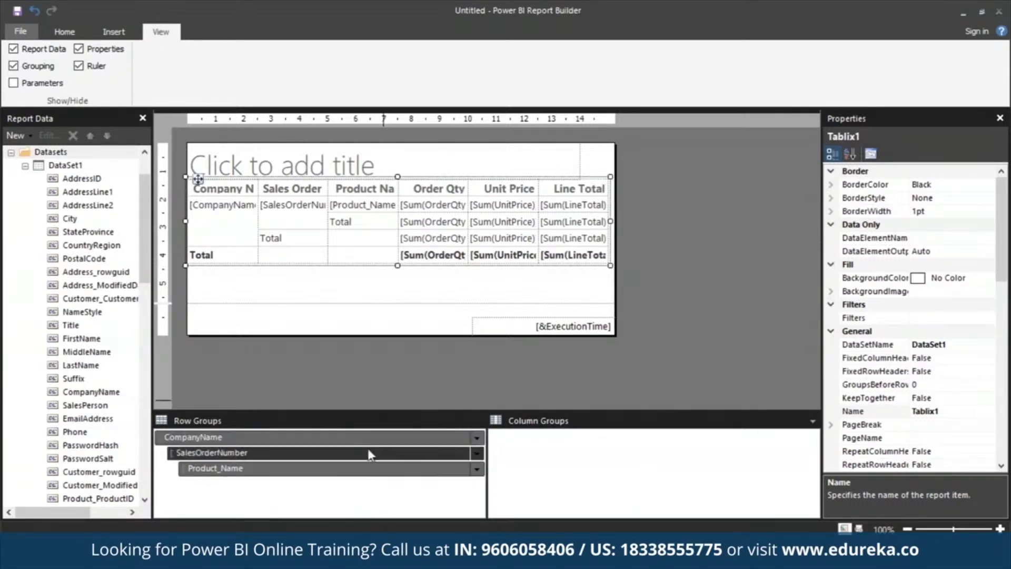
left_click(367, 470)
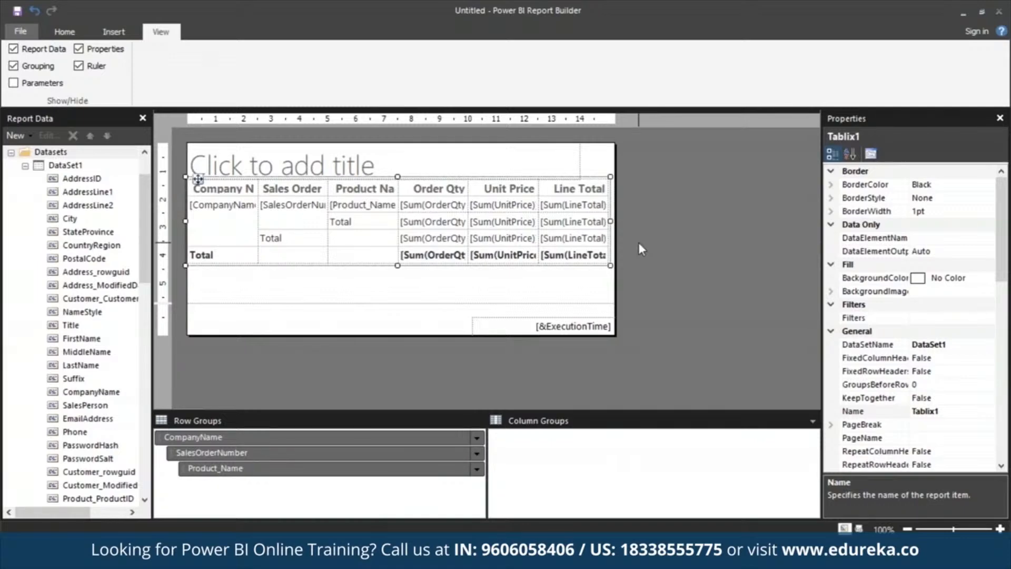
left_click(71, 34)
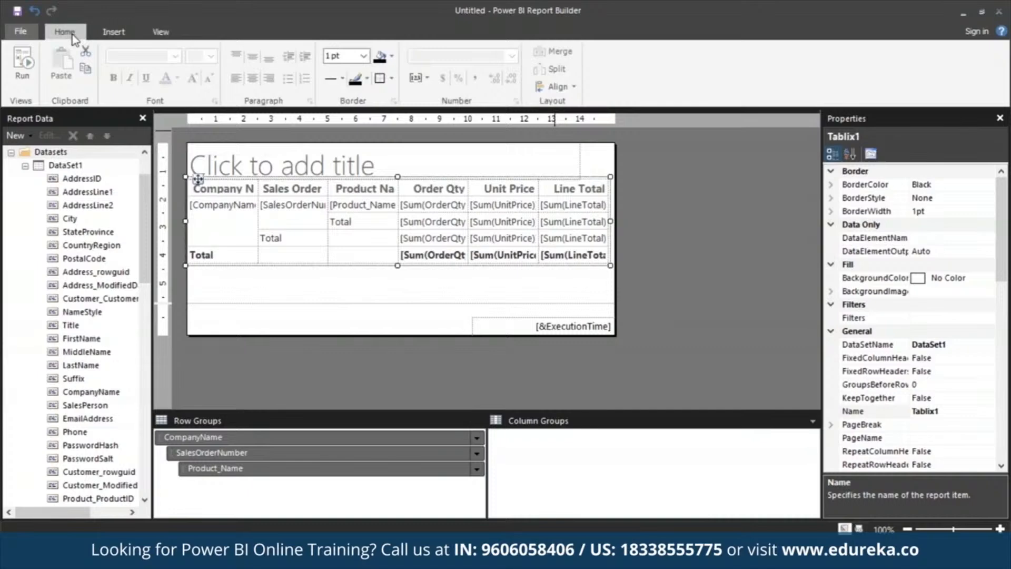
left_click(25, 73)
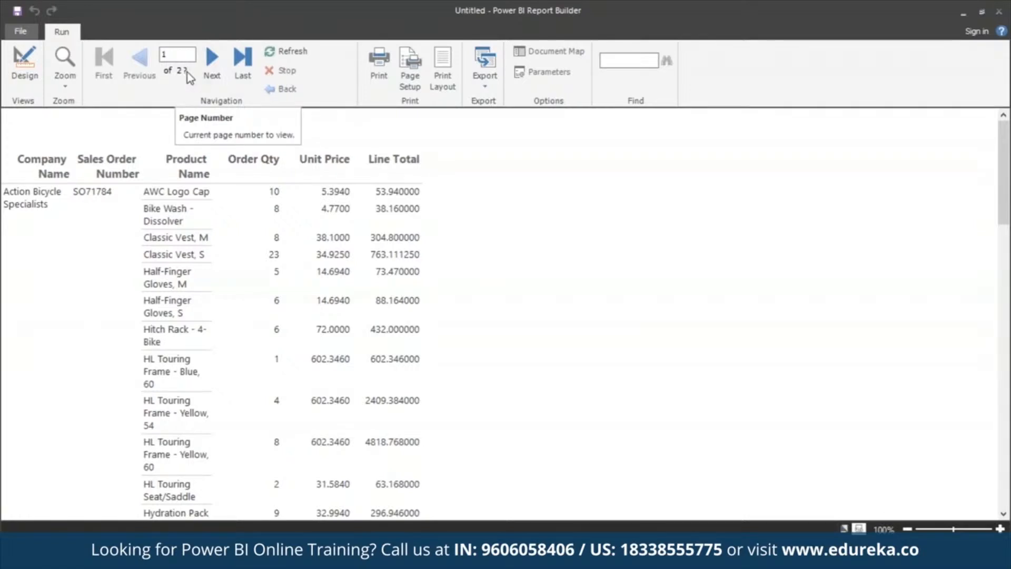
left_click(446, 69)
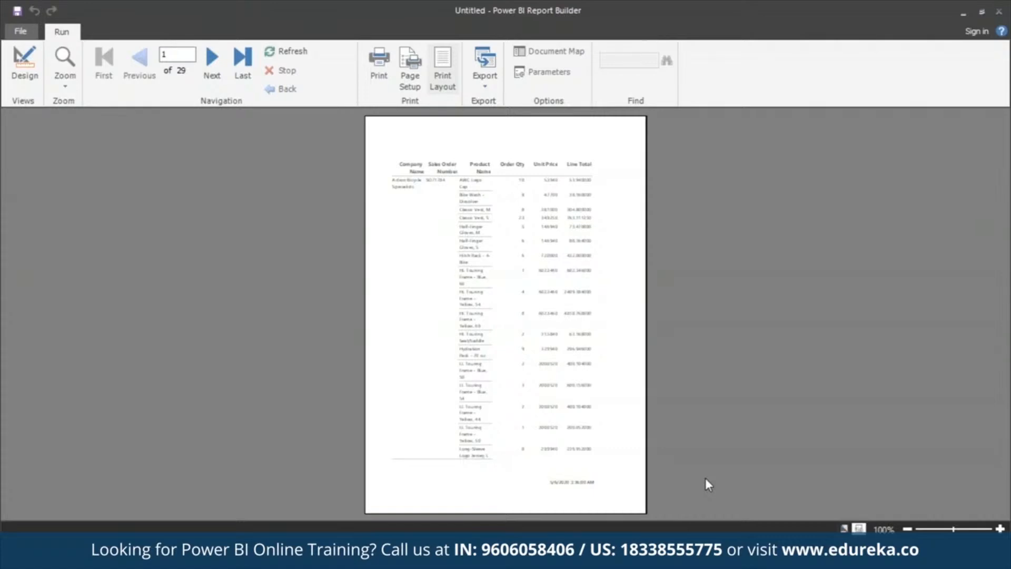
left_click(35, 75)
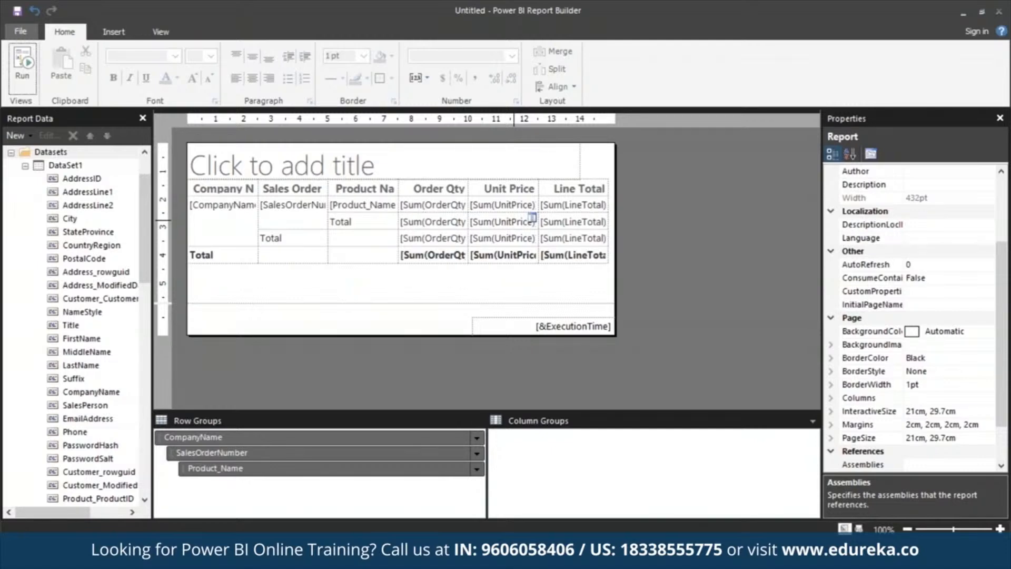
Step: Widen the report body to about 18 cm
left_click_drag(615, 148, 699, 149)
mouse_move(224, 335)
left_mouse_down()
mouse_move(221, 380)
mouse_move(223, 337)
left_mouse_up()
left_click(160, 32)
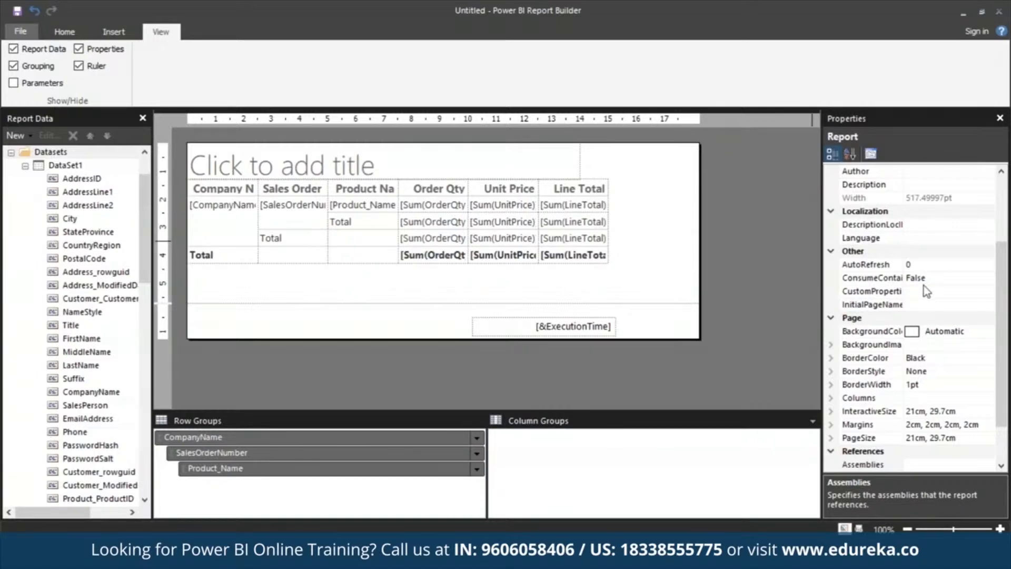
Step: Set the report's left and right page margins to 1.9 cm
left_click(830, 425)
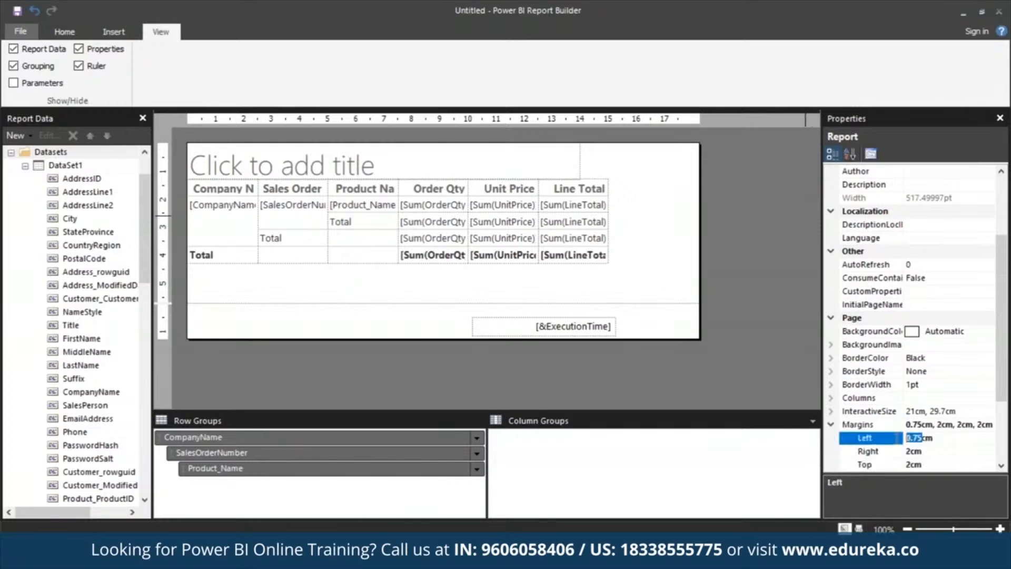
type("1.9")
left_click(908, 451)
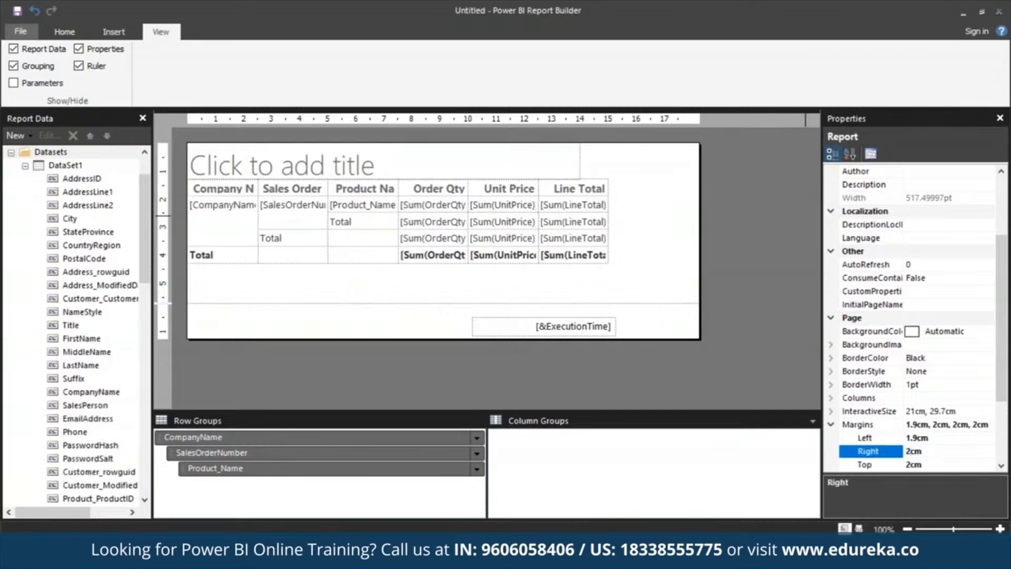
key("BackSpace")
type("1.9")
left_click(782, 360)
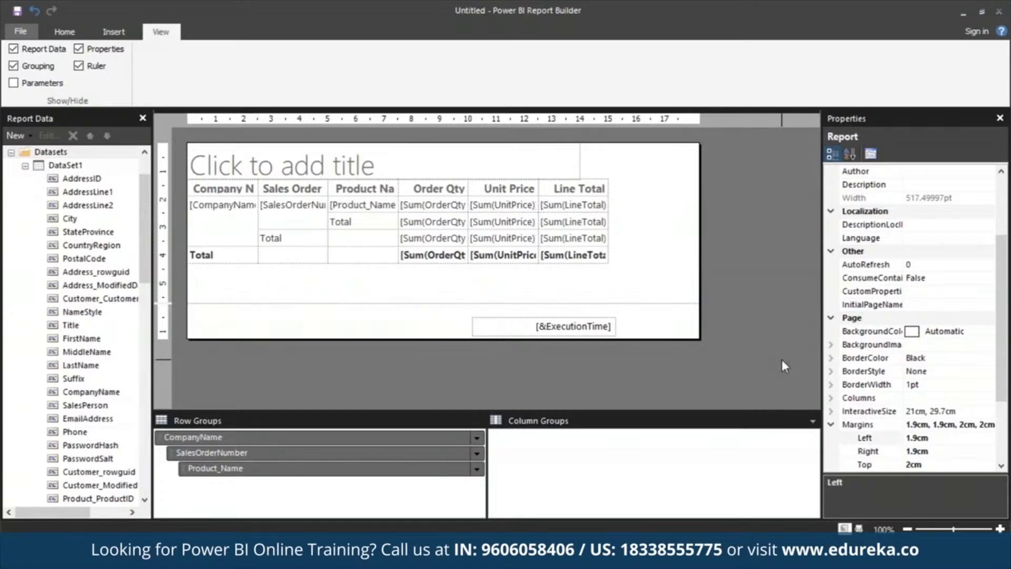
Step: Enter the report title "Sales by Company"
left_click(287, 160)
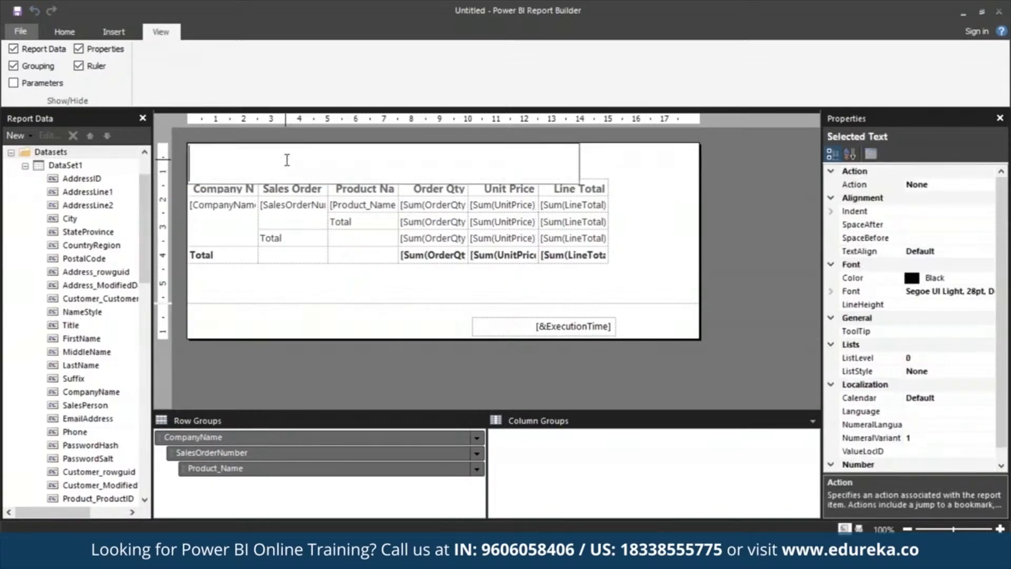
type("Sales by")
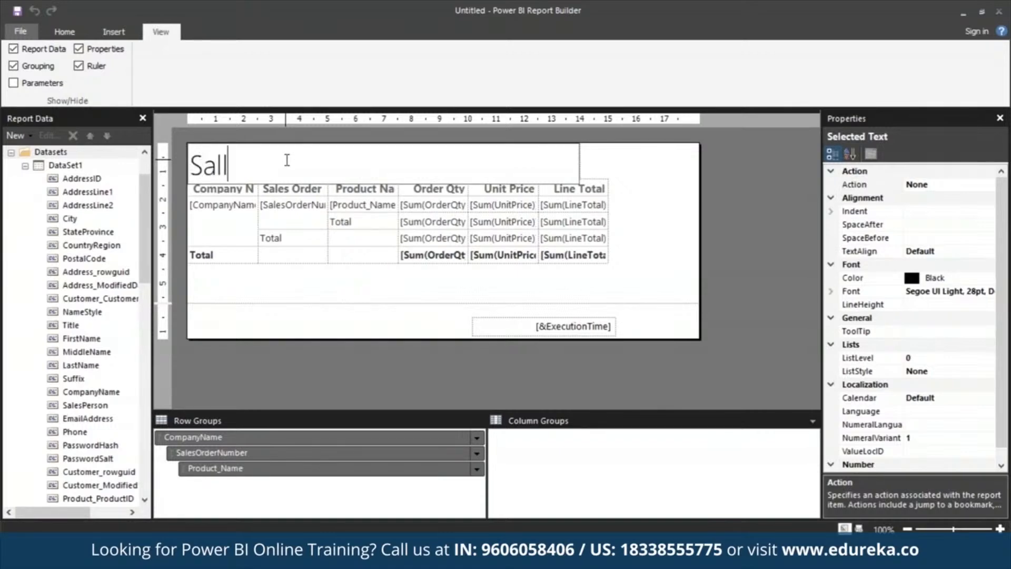
type(" Company")
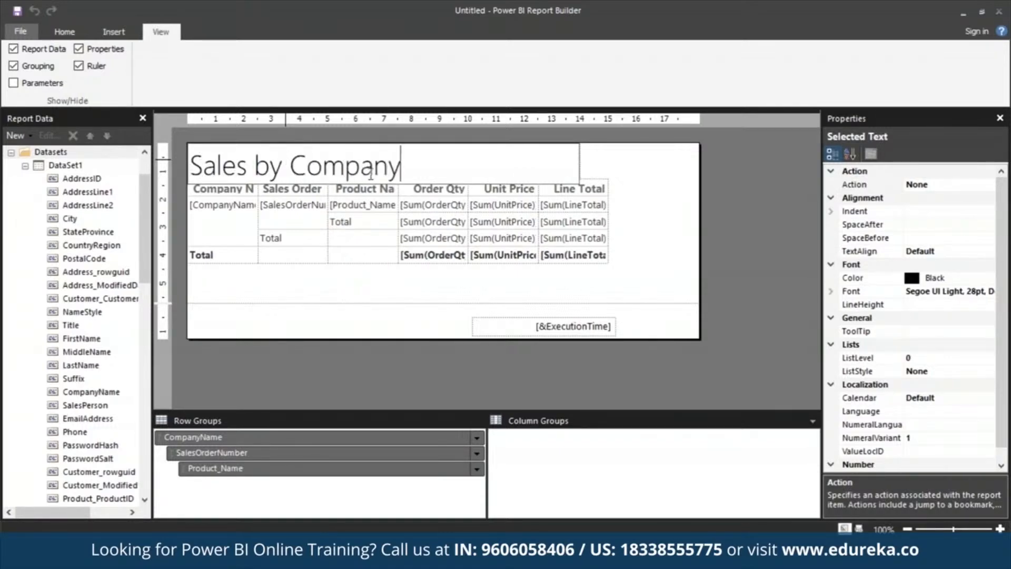
Step: Set the title text colour to Blue
key("ctrl+a")
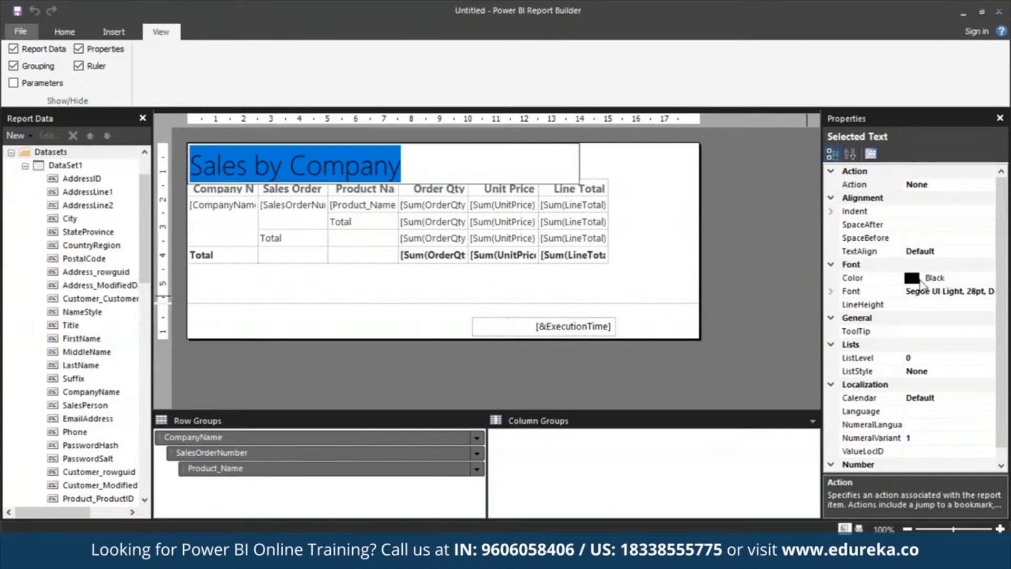
left_click_drag(926, 278, 947, 279)
key("BackSpace")
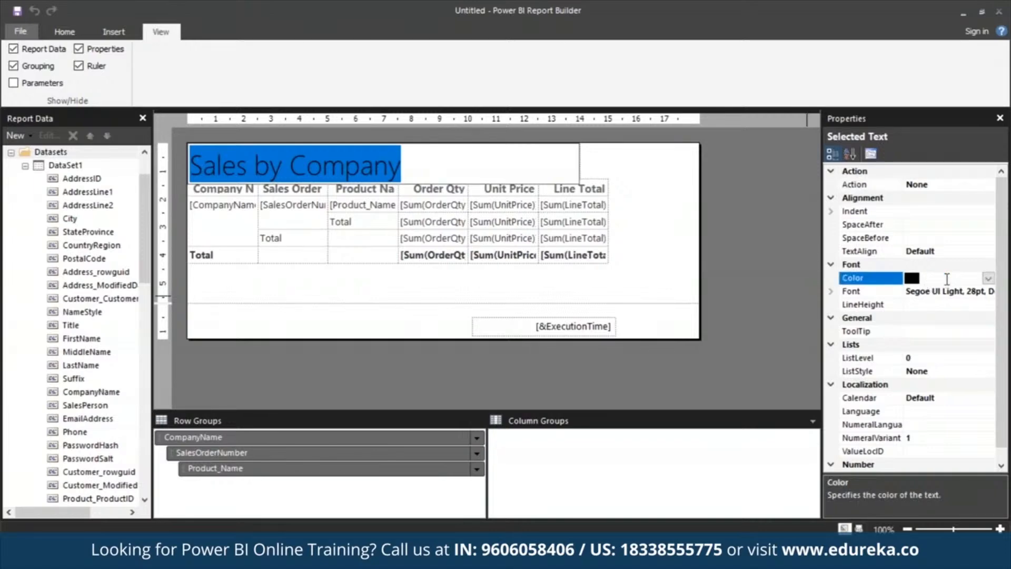
type("Blue")
key("Return")
left_click(772, 331)
Step: Change the title text colour back to Black
left_click(453, 166)
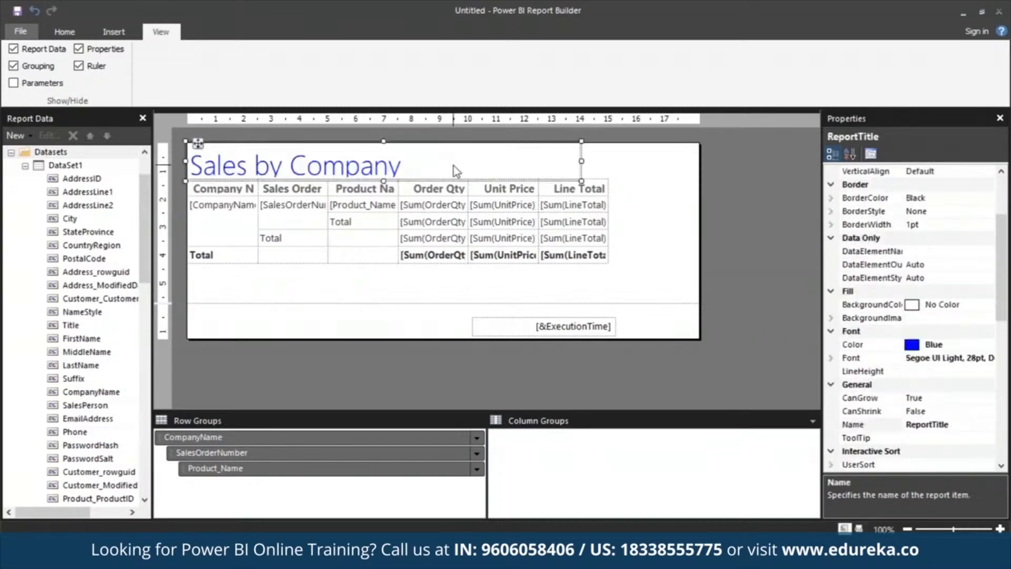
left_click(380, 166)
key("ctrl+a")
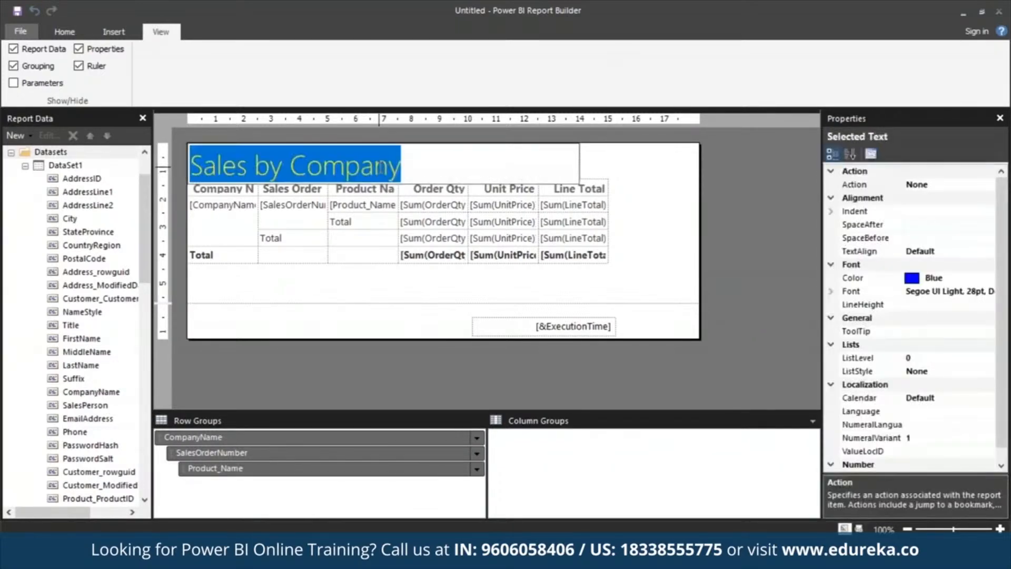
left_click(934, 278)
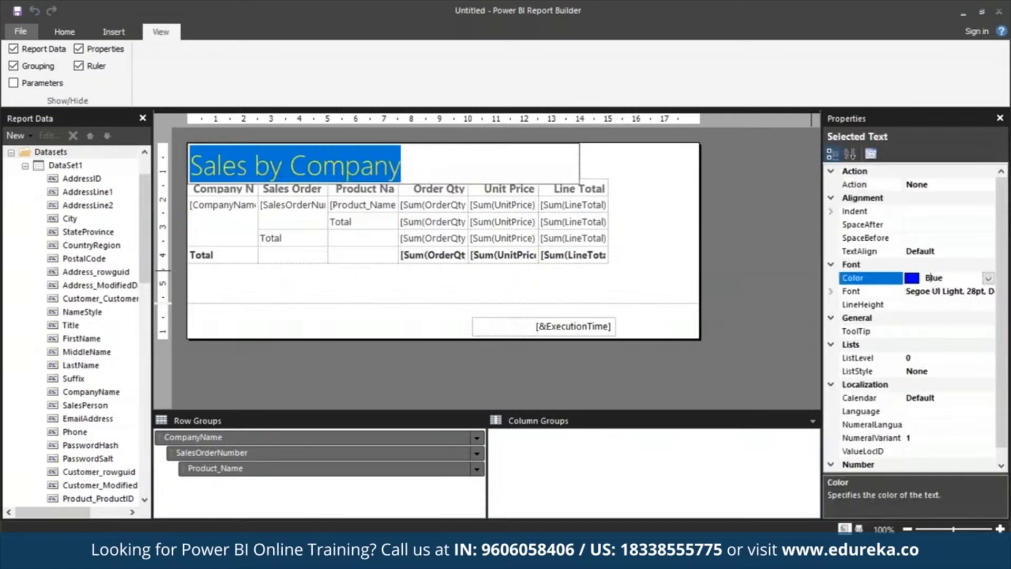
type("Black")
left_click(772, 298)
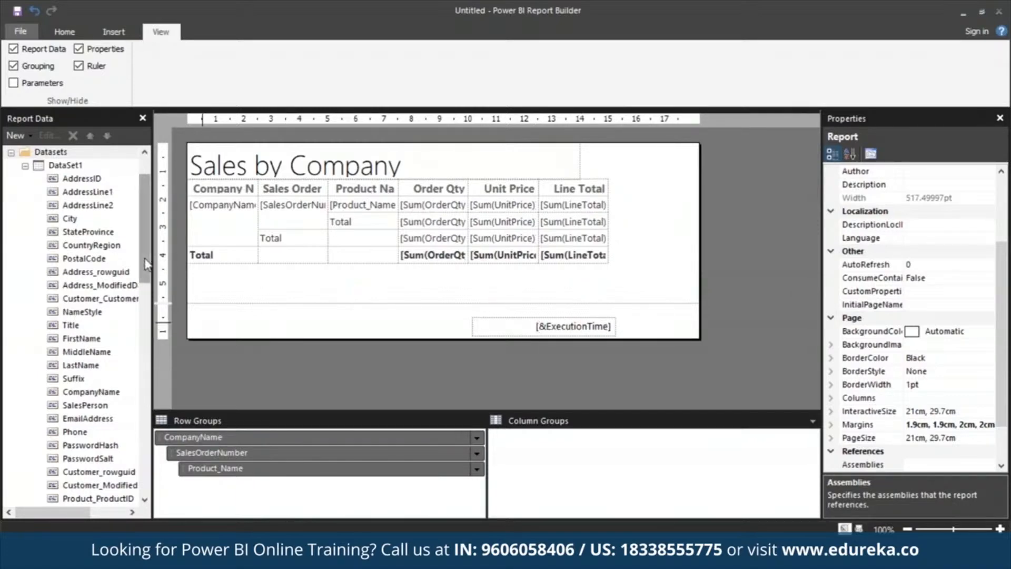
Step: Add the built-in Page Number field to the page footer and narrow its box
scroll(146, 263, "up", 2)
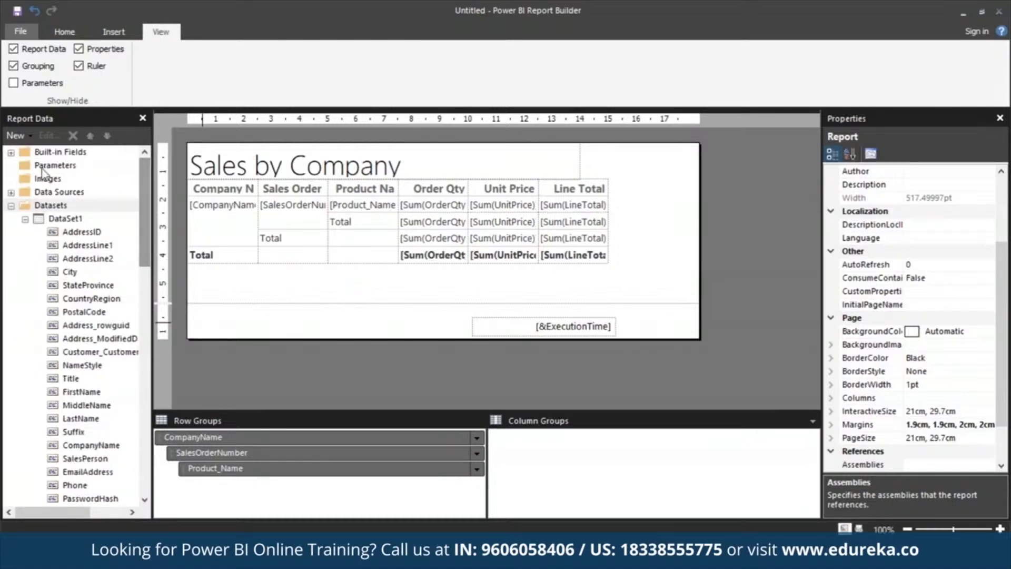
left_click(10, 151)
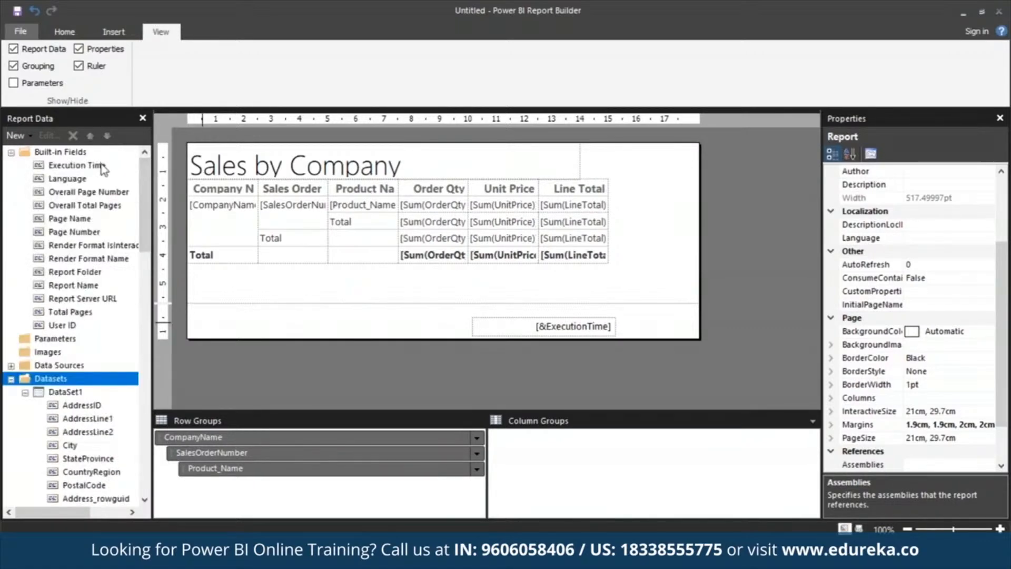
left_click(55, 237)
left_click_drag(54, 236, 411, 318)
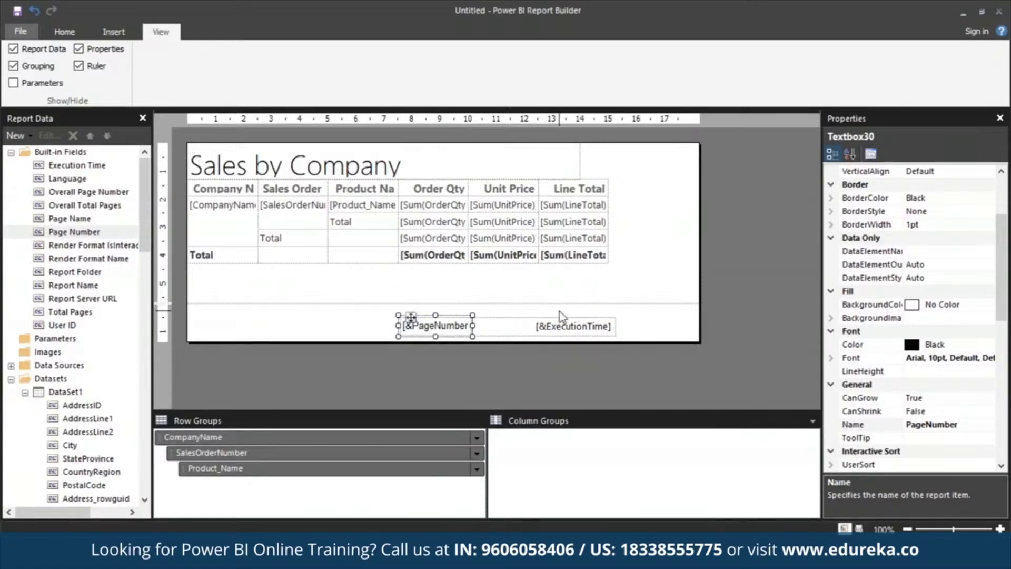
left_click_drag(472, 315, 437, 305)
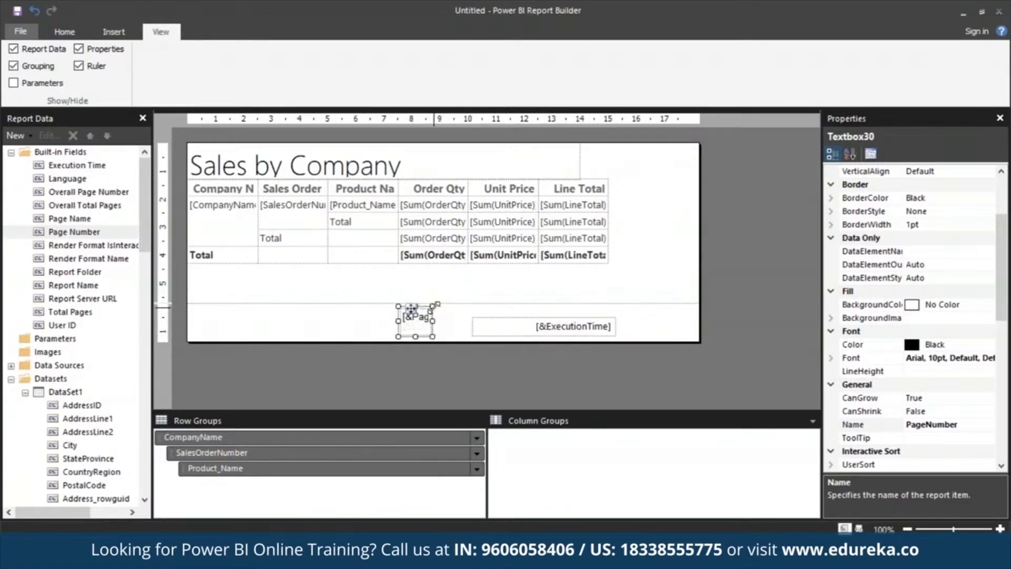
Step: Resize and move the page number box toward the middle of the footer
left_click(125, 33)
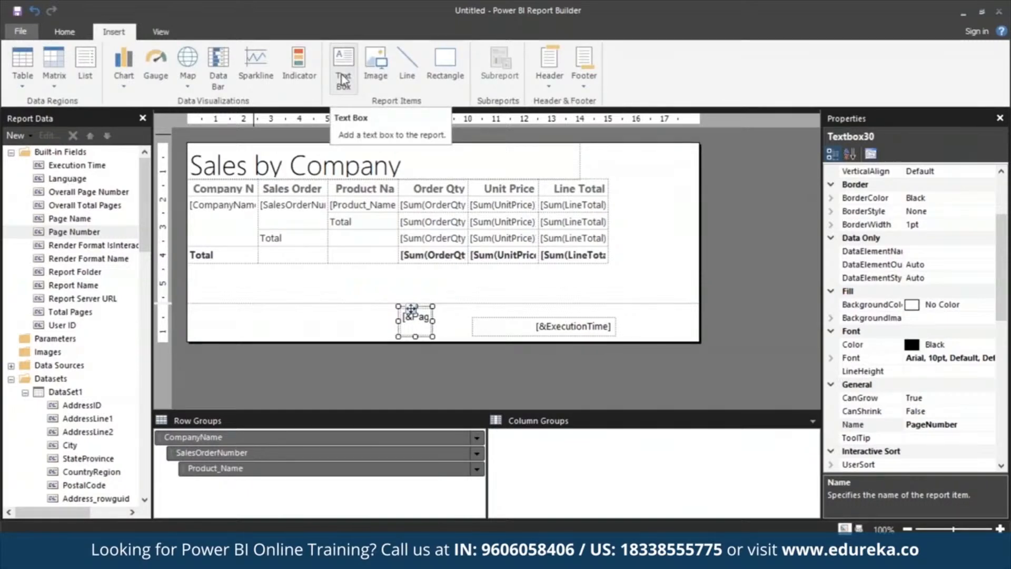
left_click(426, 320)
left_click(402, 316)
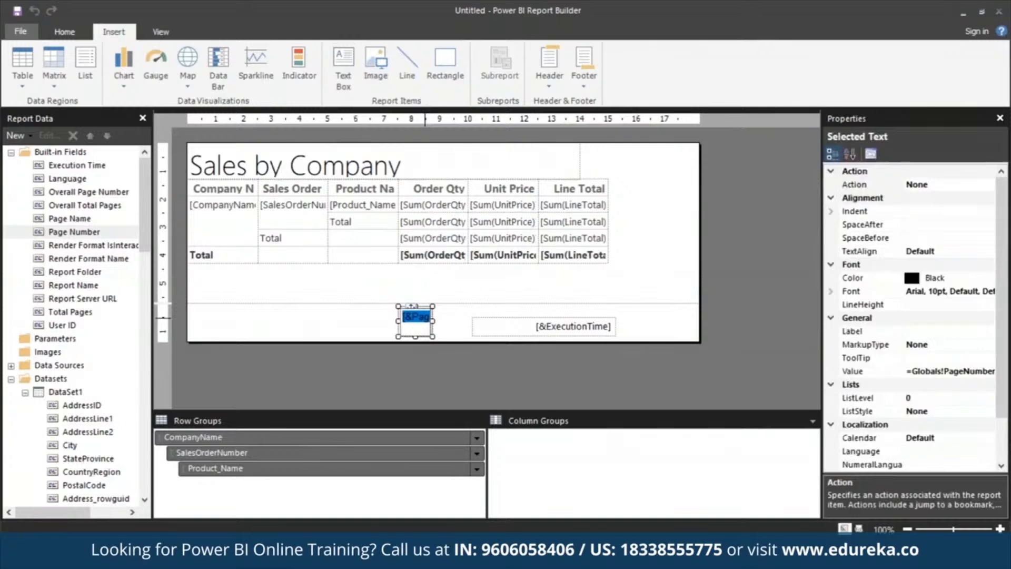
left_click(425, 318)
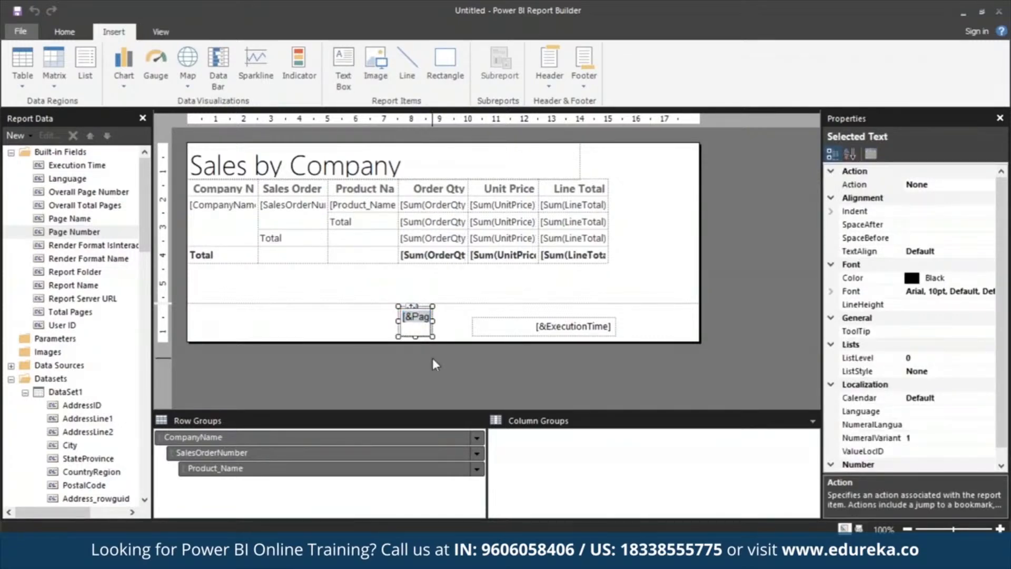
left_click(414, 306)
left_click_drag(414, 306, 520, 320)
left_click_drag(428, 322, 352, 322)
left_click(422, 318)
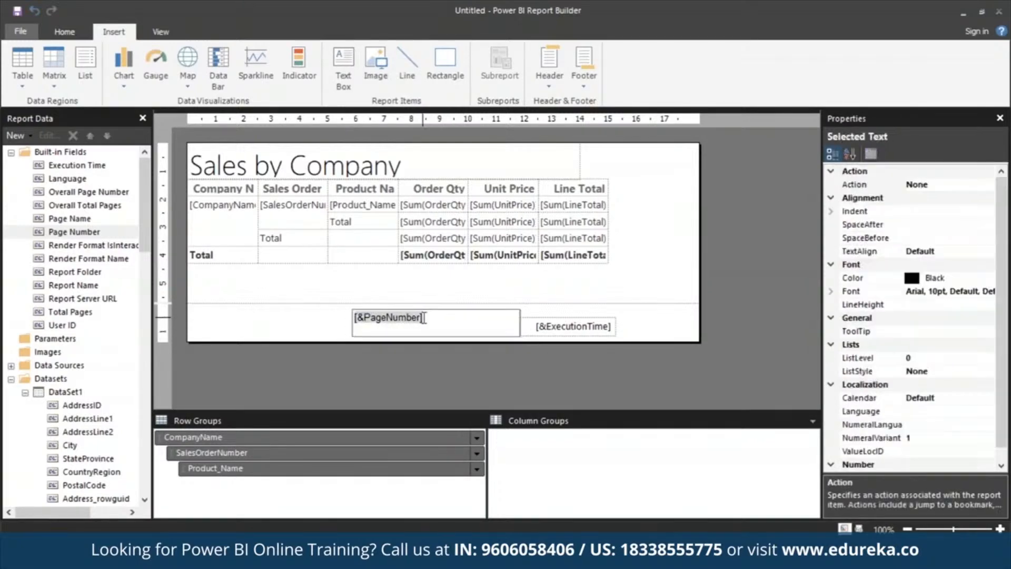
left_click(519, 313)
left_click_drag(520, 311, 375, 318)
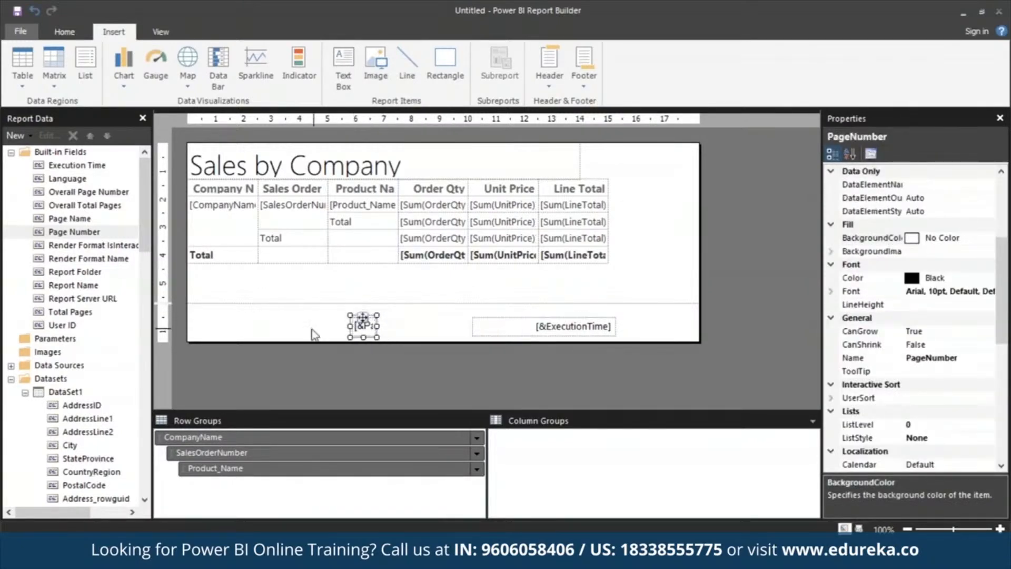
left_click(313, 332)
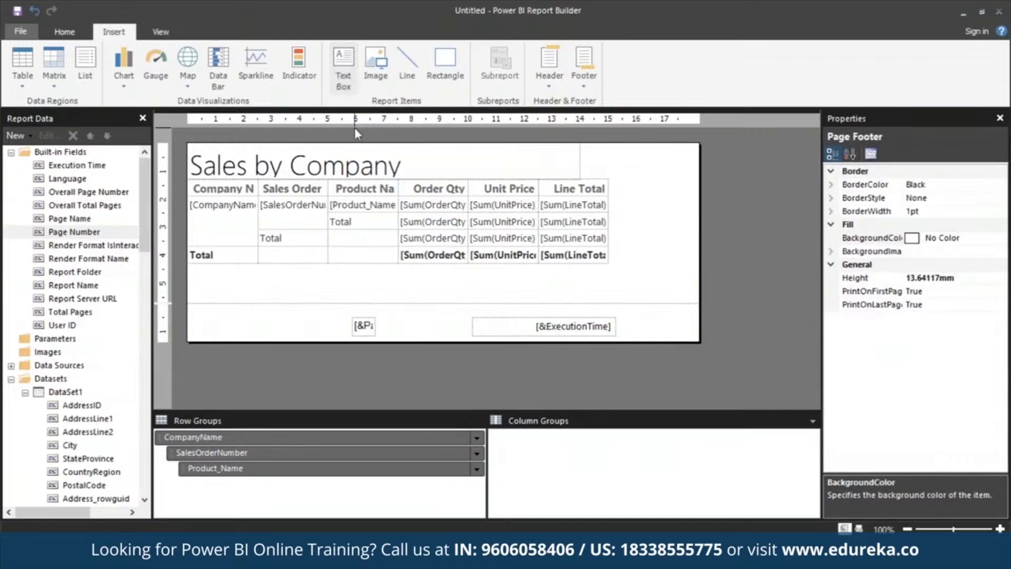
Step: Draw a text box beside the page number in the footer and enter "of"
left_click(350, 78)
left_click_drag(376, 316, 400, 335)
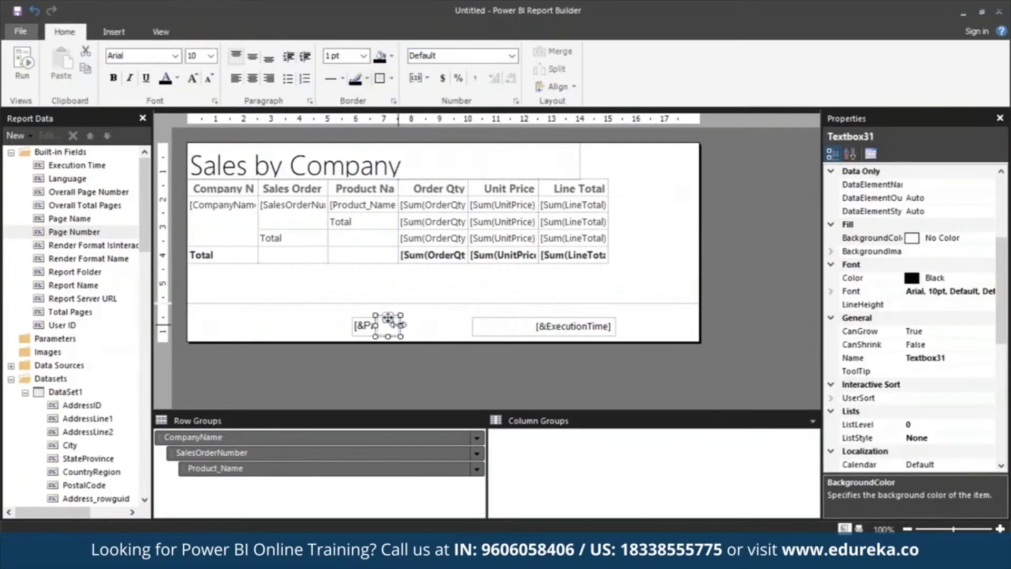
left_click(393, 329)
type("of")
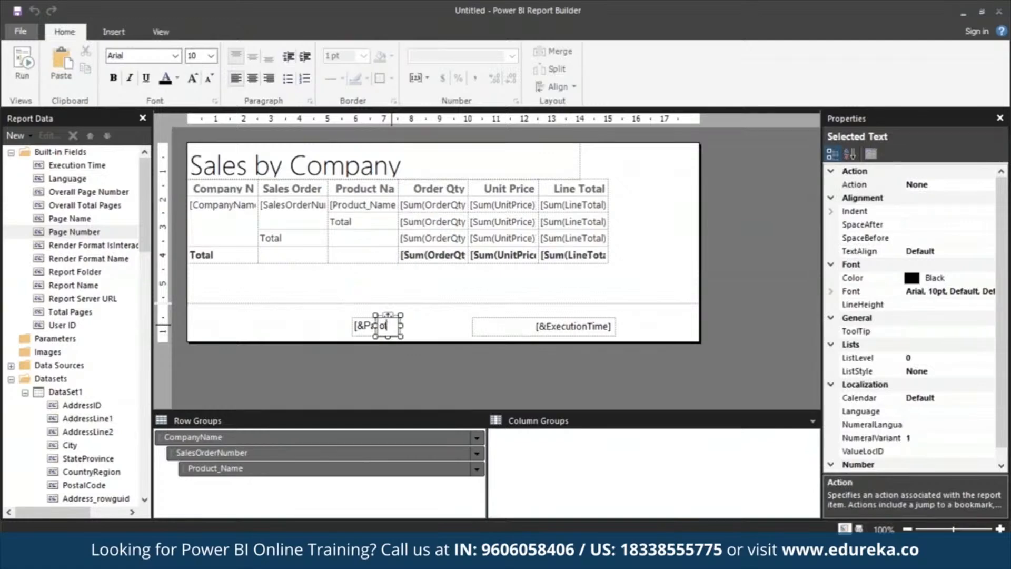
left_click(870, 251)
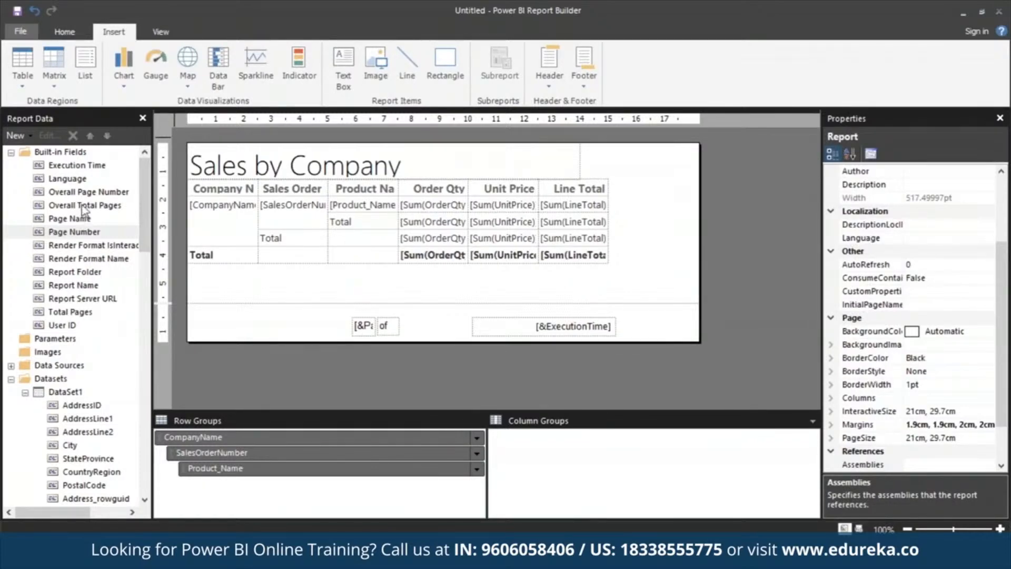
Step: Add the Overall Total Pages field after the "of" box and narrow it
left_click_drag(79, 231, 400, 337)
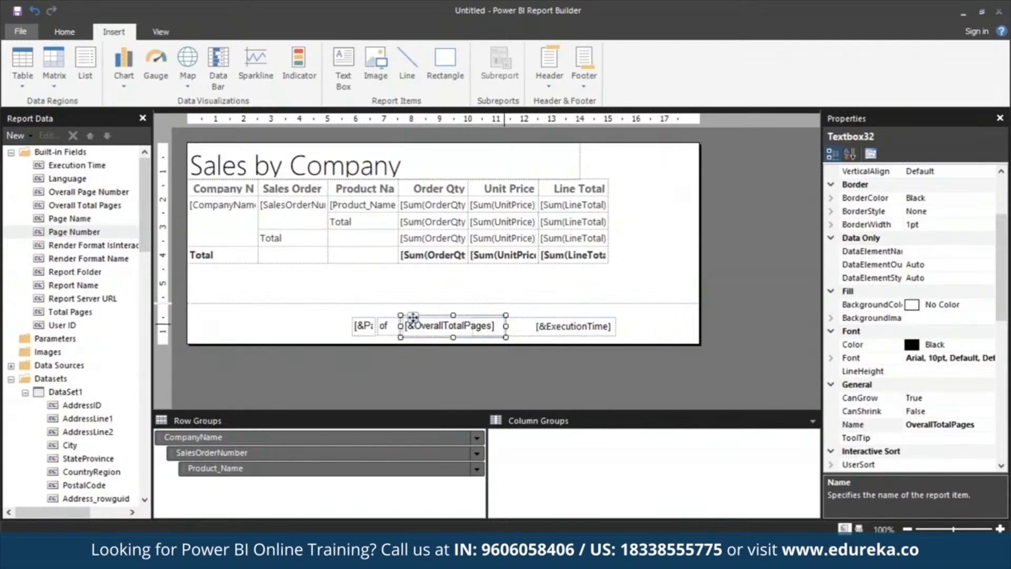
left_click_drag(500, 335, 419, 331)
left_click(336, 314)
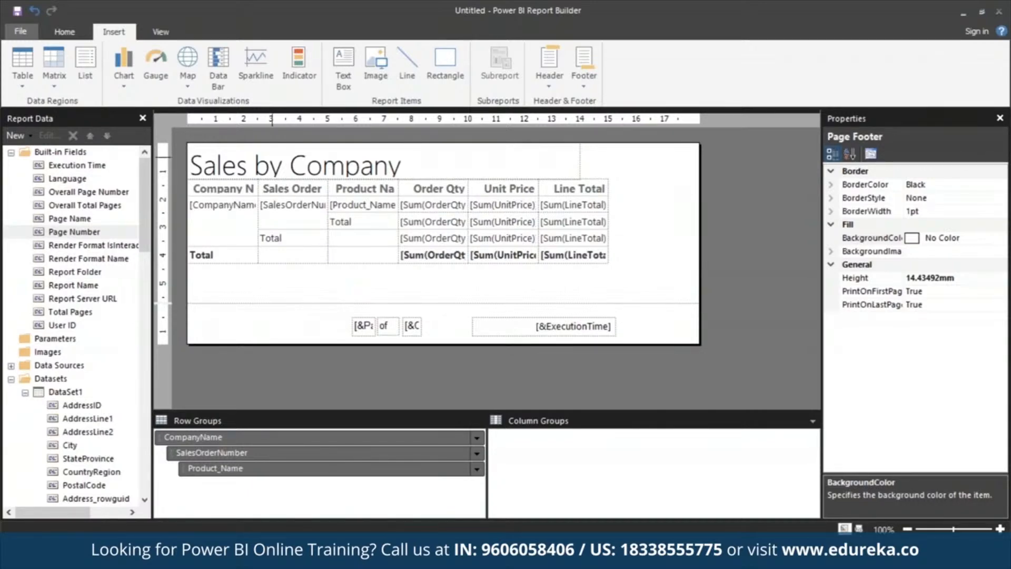
Step: Widen the Company Name and Order Qty columns of the table
left_click(244, 187)
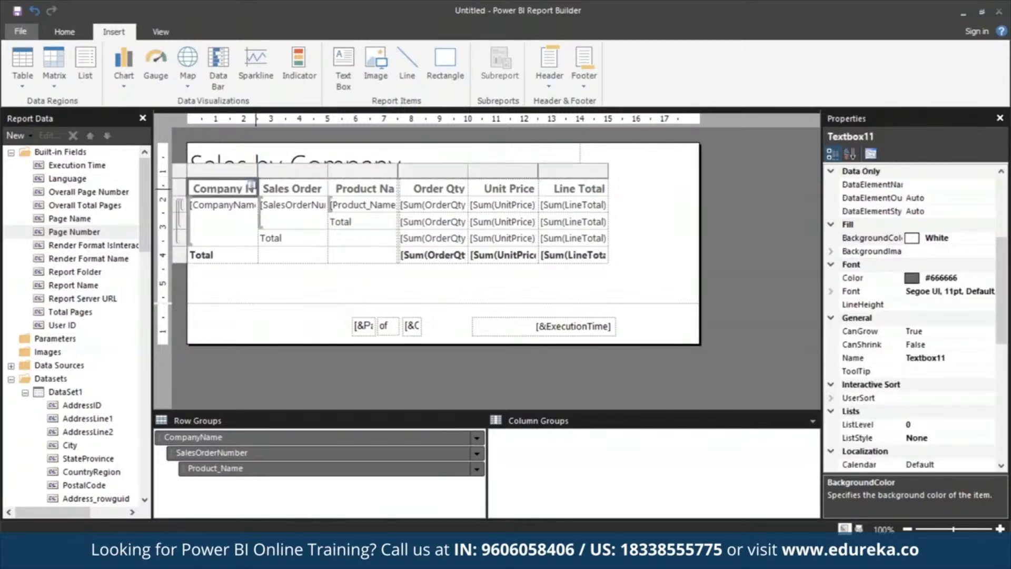
left_click_drag(256, 175, 297, 174)
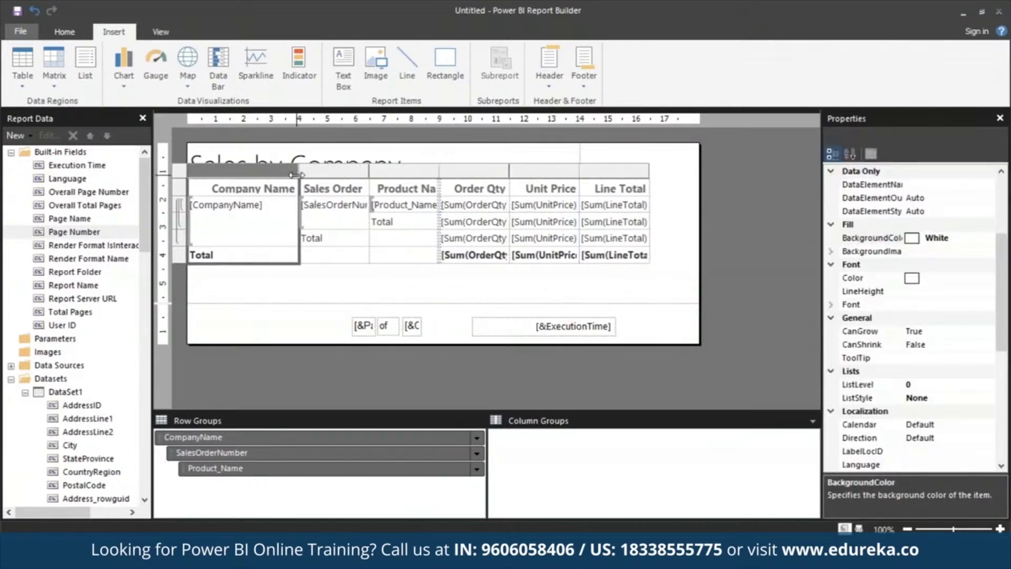
left_click_drag(439, 168, 464, 167)
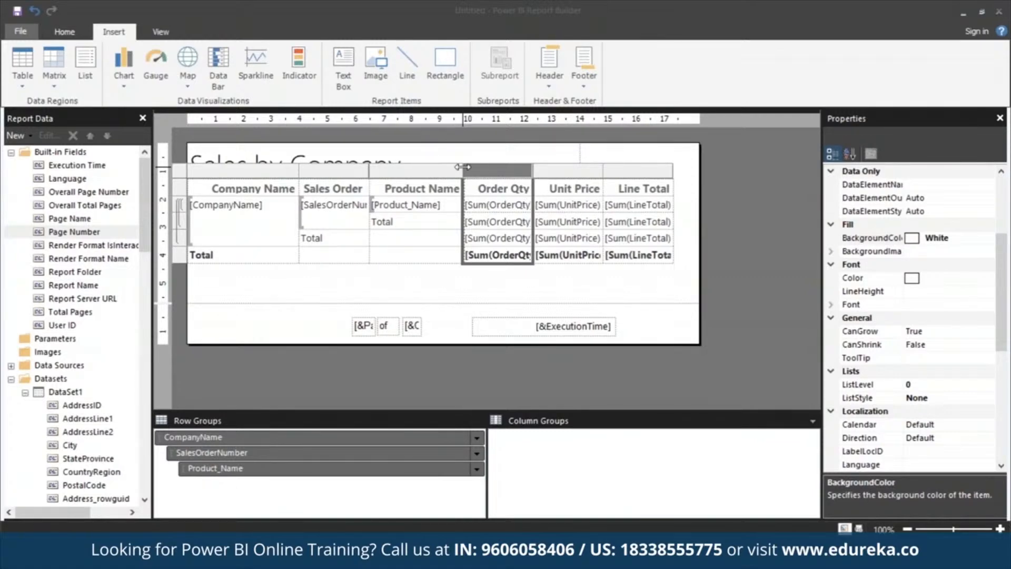
left_click(327, 332)
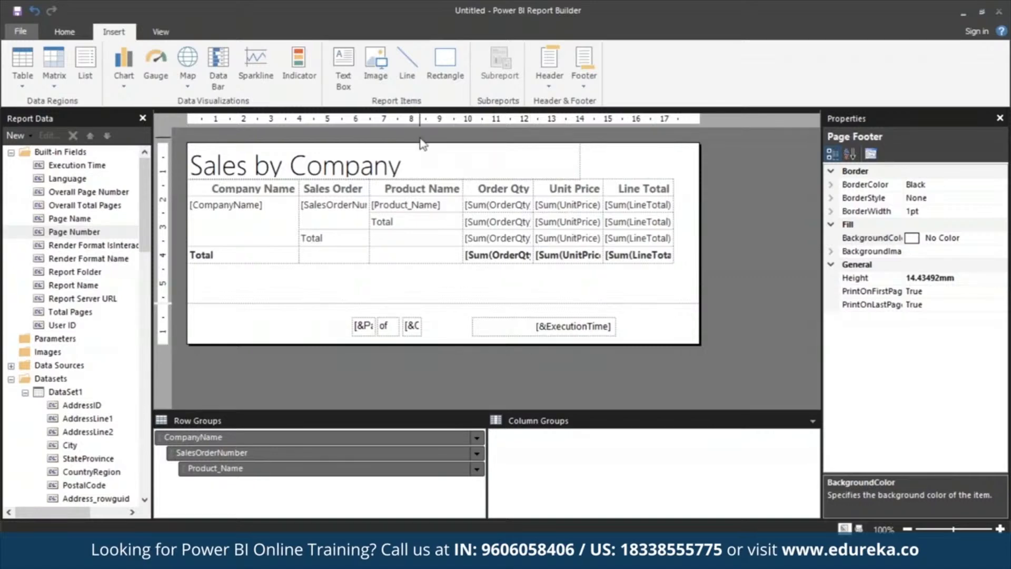
Step: Apply currency number format to the Order Qty, Unit Price and Line Total cells
left_click(501, 191)
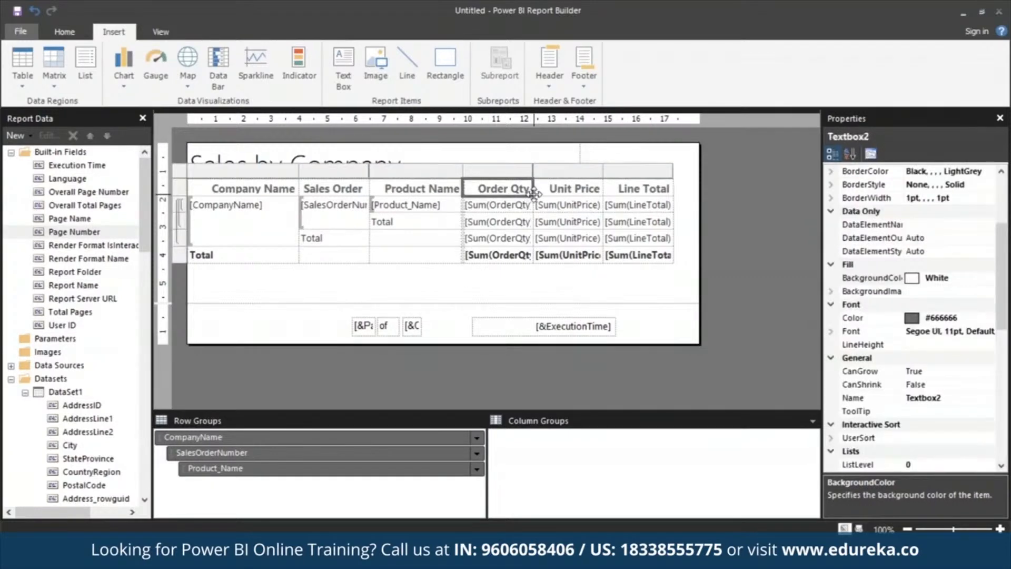
left_click(636, 257, "shift")
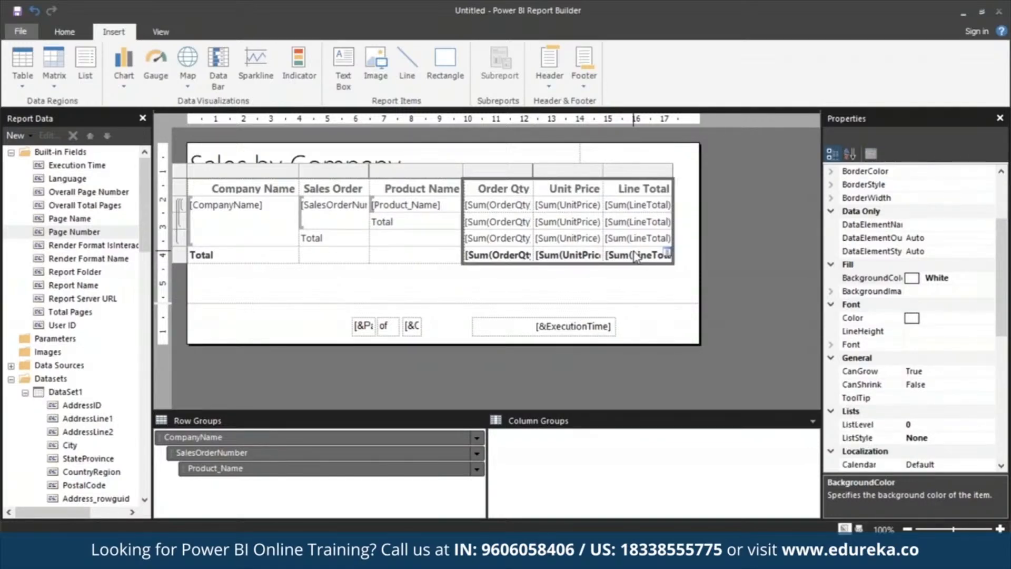
left_click(59, 32)
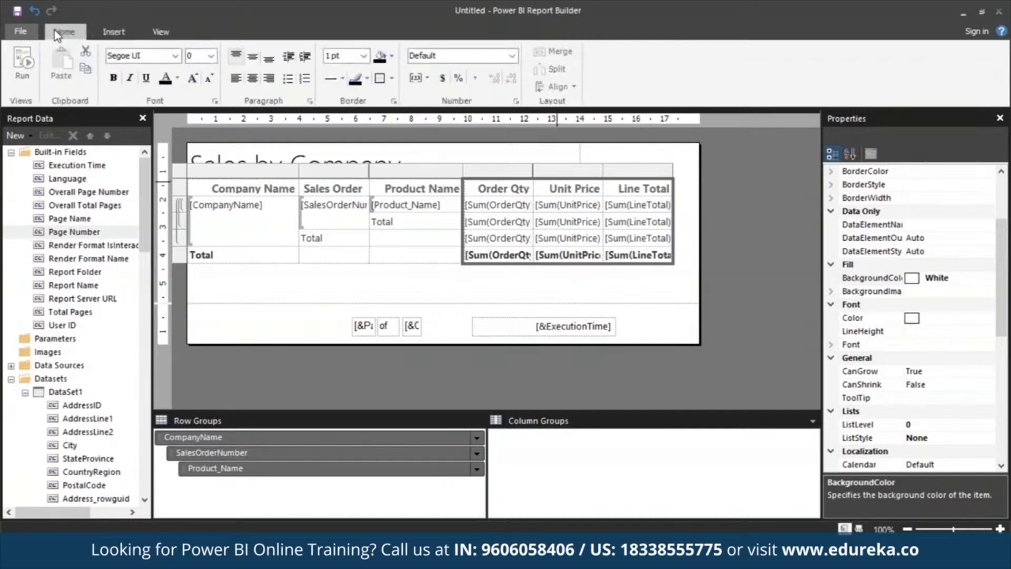
left_click(443, 79)
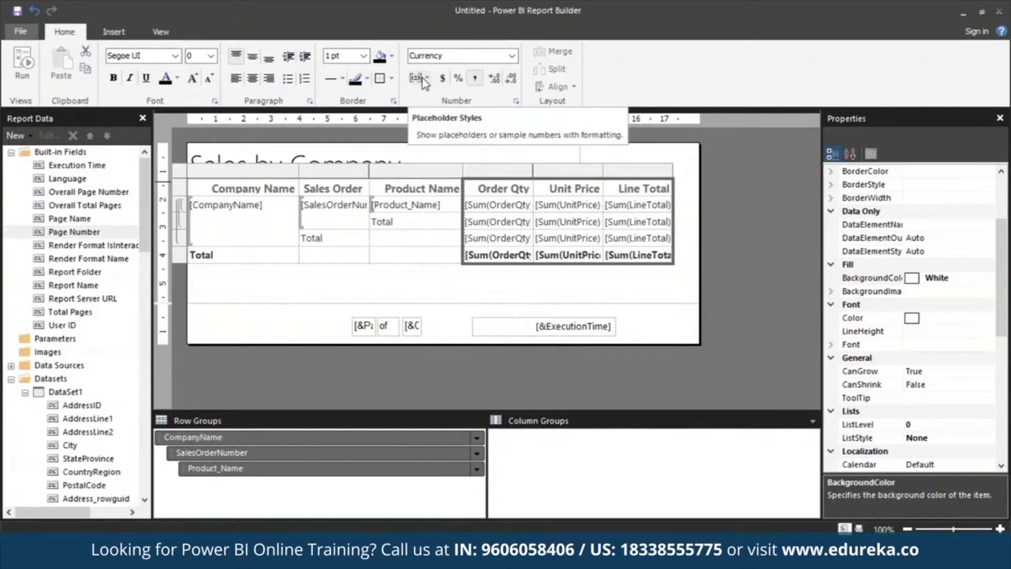
Step: Switch the design view to show sample values instead of placeholders
left_click(422, 78)
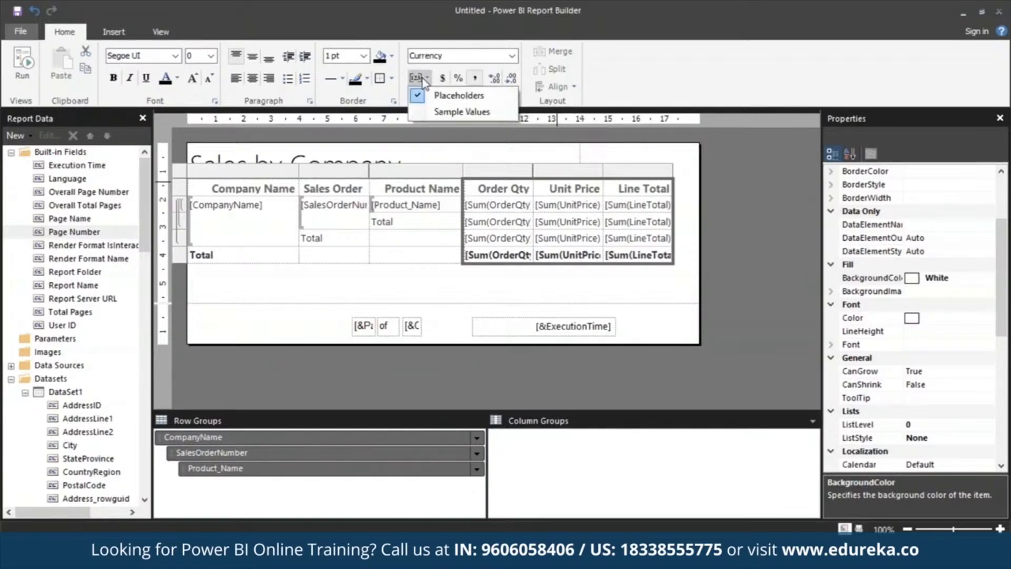
left_click(436, 110)
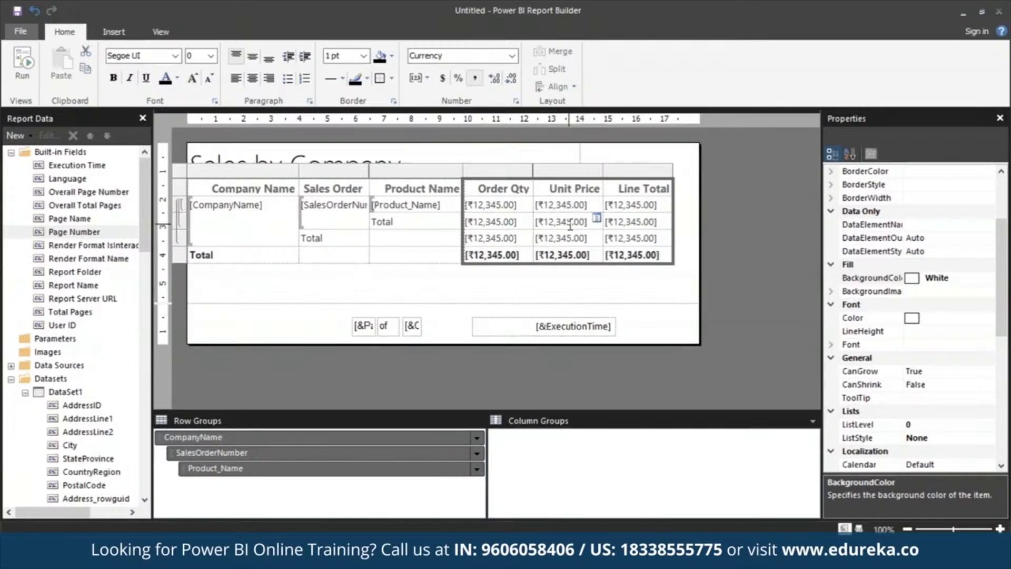
left_click(664, 287)
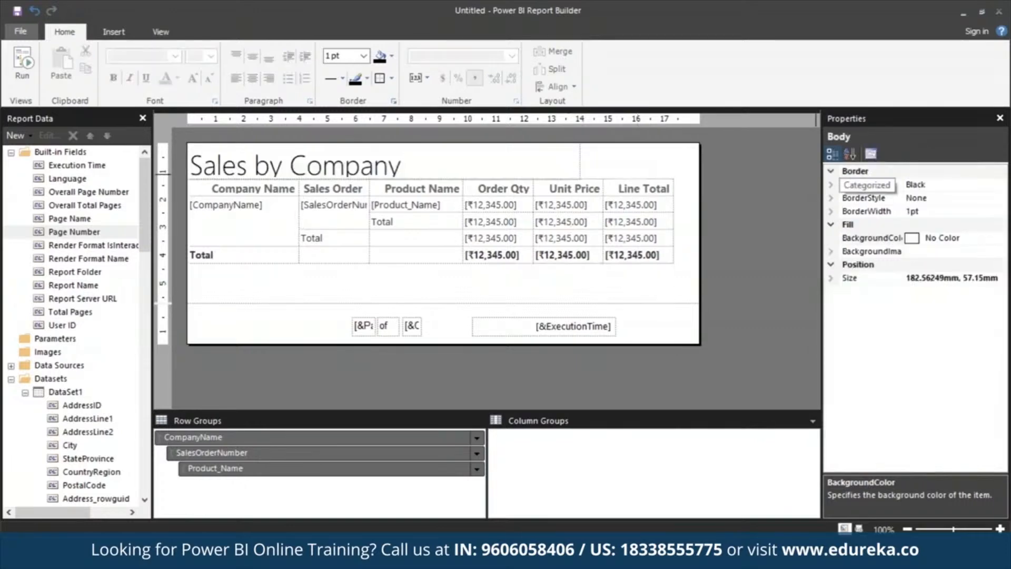
Step: Using advanced grouping mode, set the header's static row member to KeepWithGroup After and RepeatOnNewPage True
left_click(161, 32)
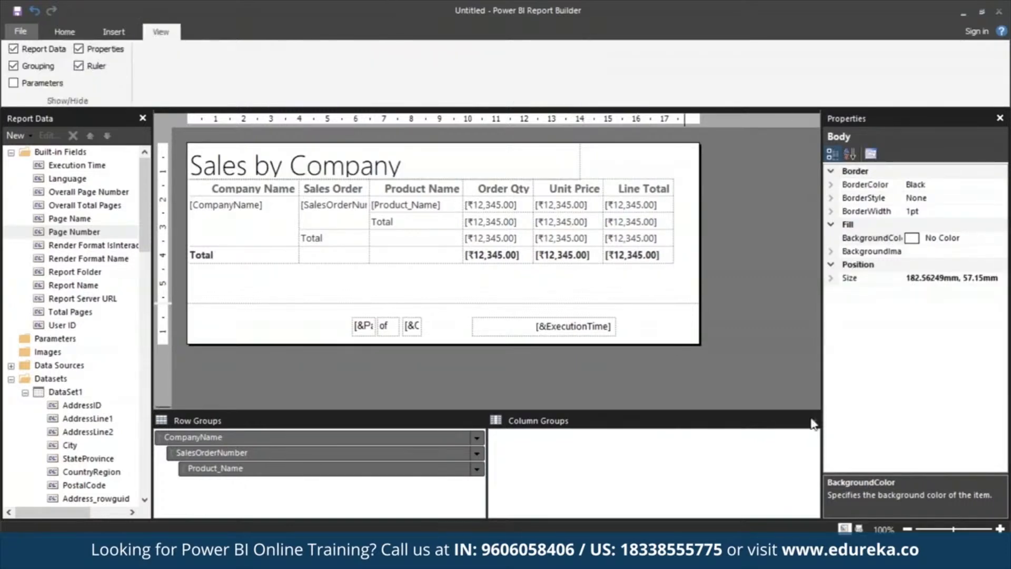
left_click(812, 420)
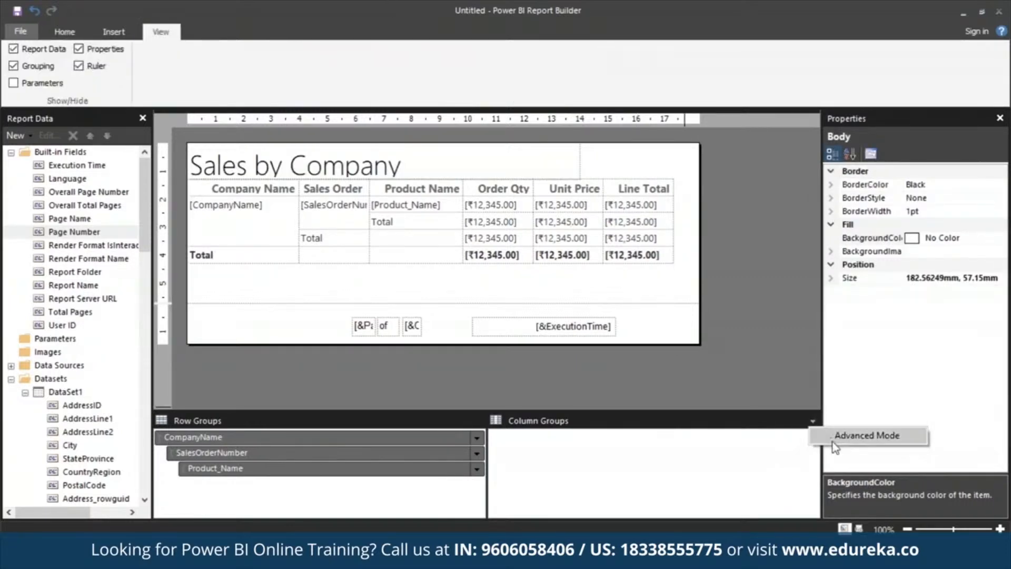
left_click(866, 436)
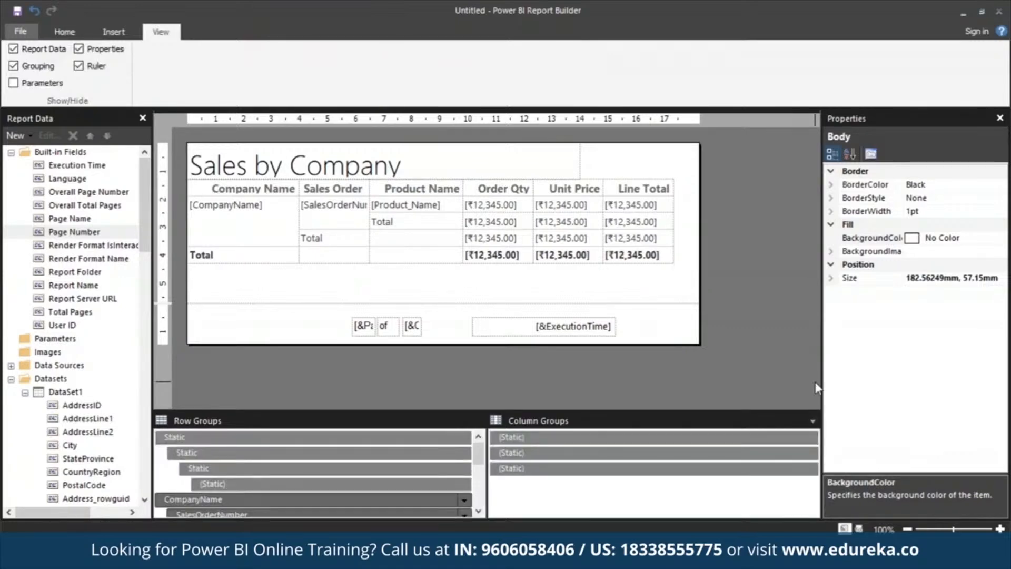
left_click(340, 437)
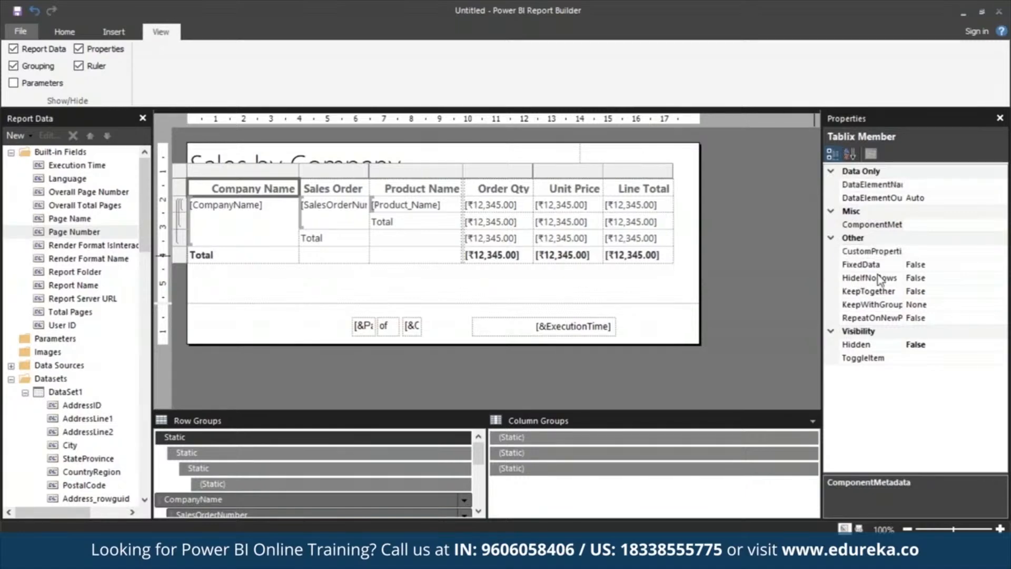
left_click(917, 305)
left_click_drag(908, 306, 946, 322)
type("After")
left_click(929, 319)
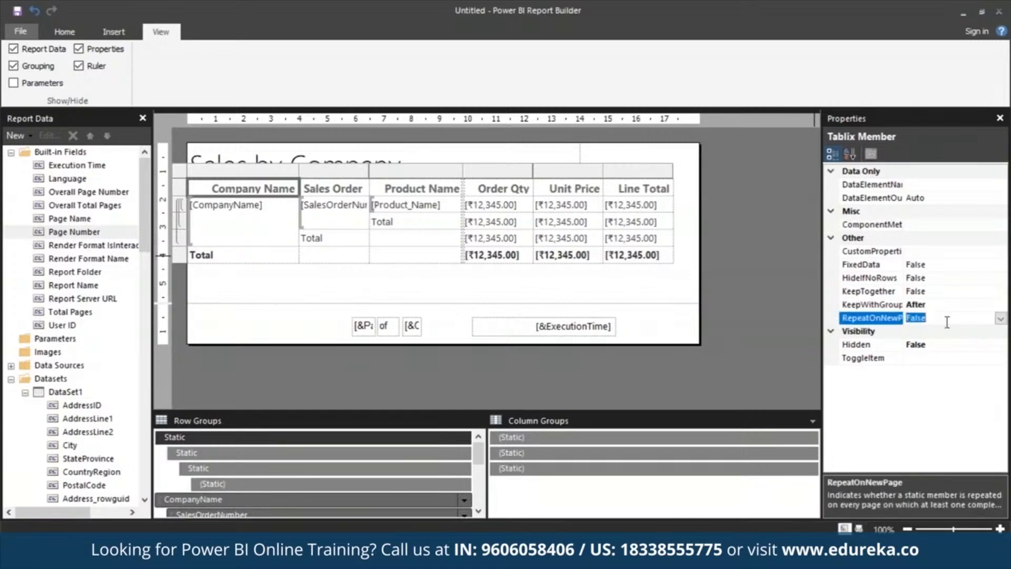
type("True")
Step: Run the report and page through its first pages in print layout to check the repeating header
left_click(59, 32)
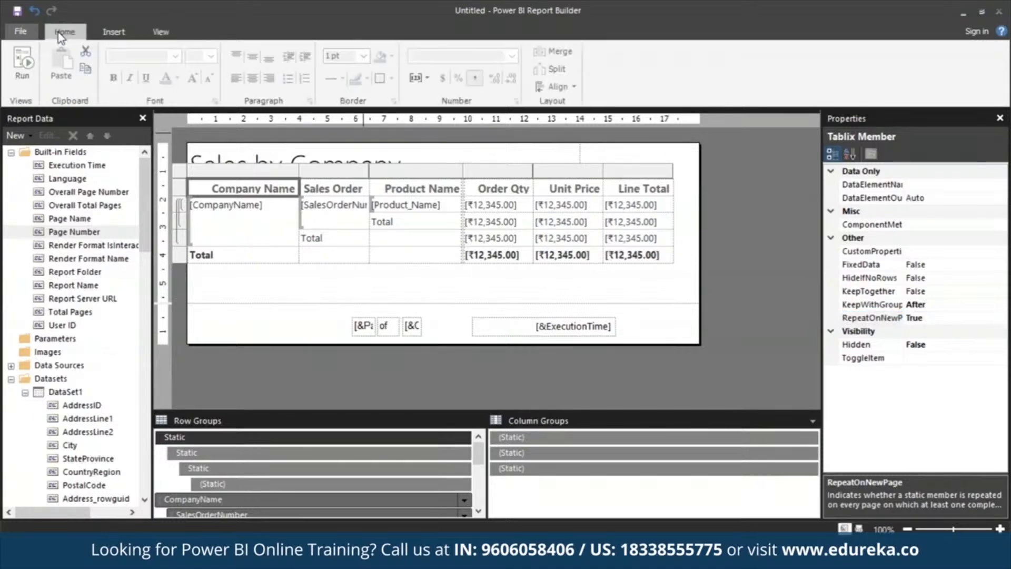
left_click(21, 74)
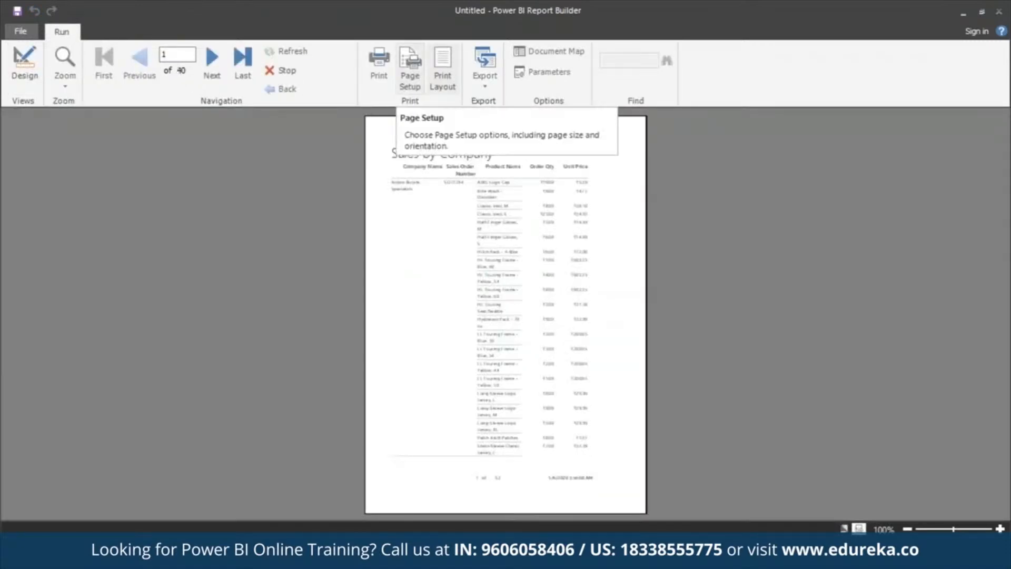
left_click(448, 59)
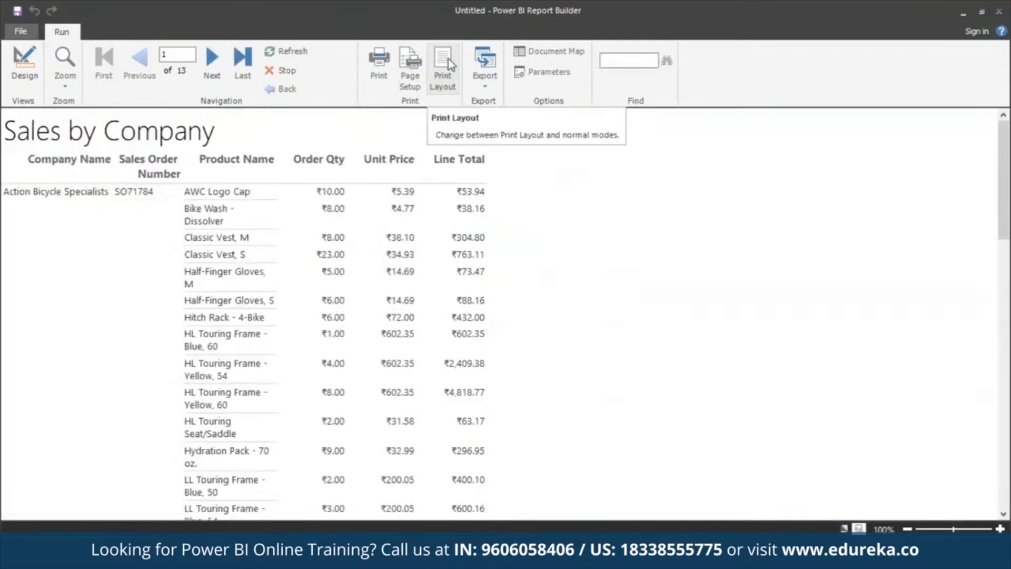
left_click(445, 64)
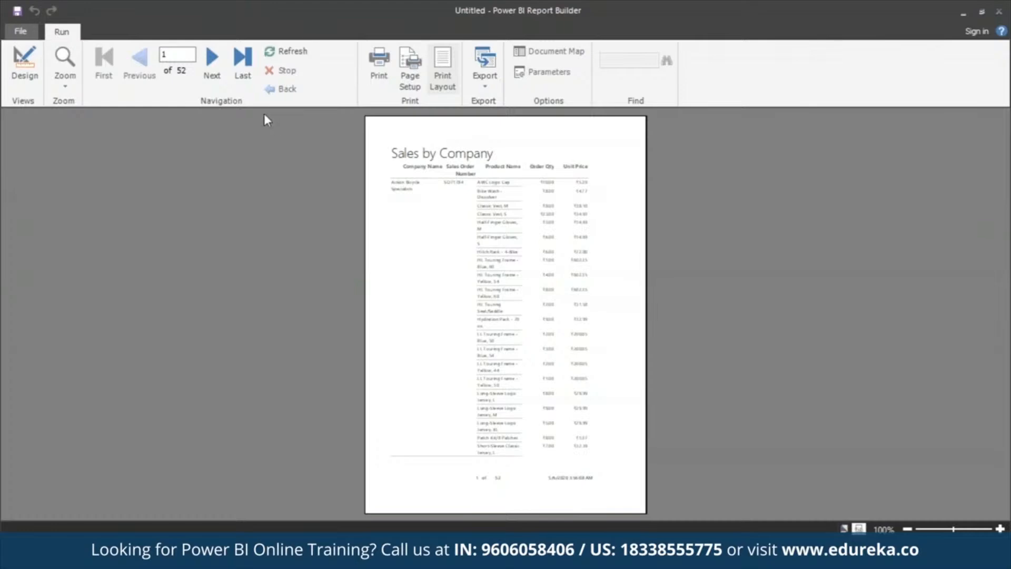
left_click(220, 65)
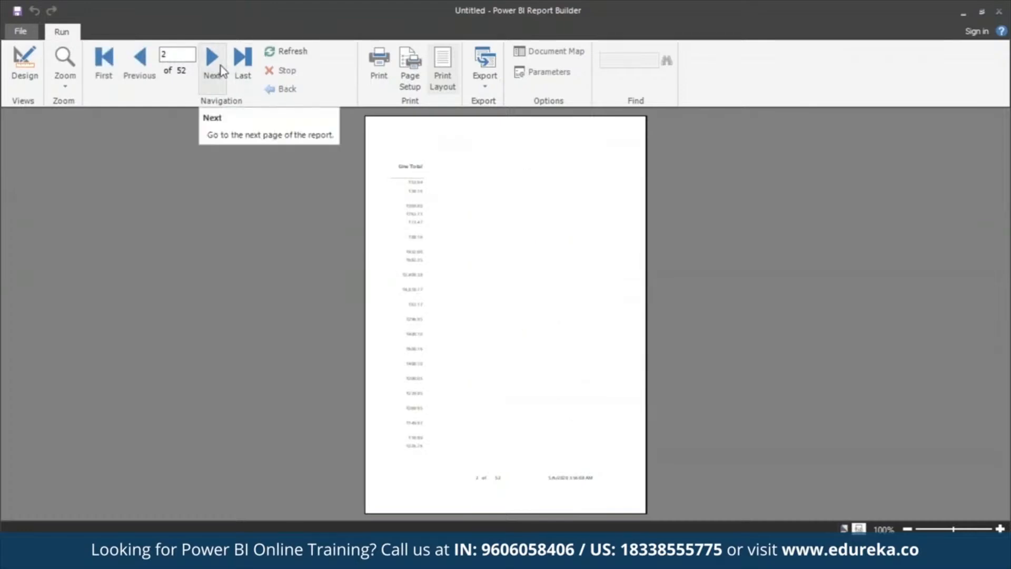
left_click(220, 65)
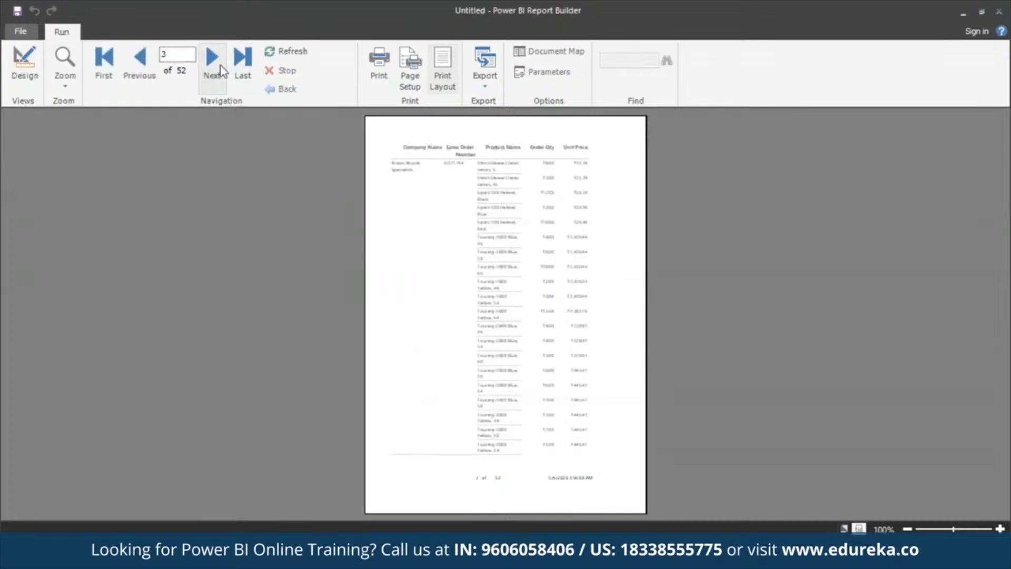
left_click(220, 65)
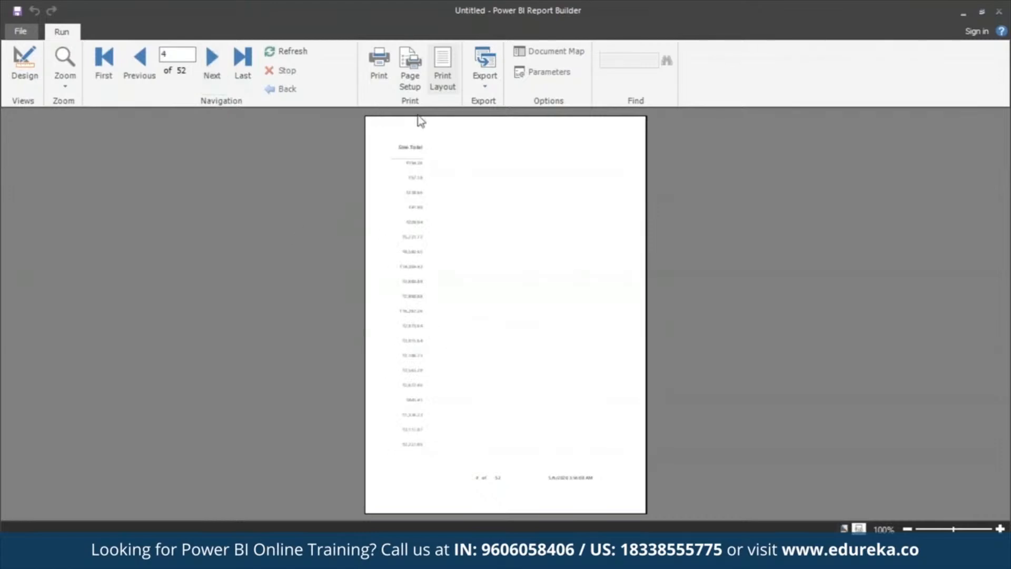